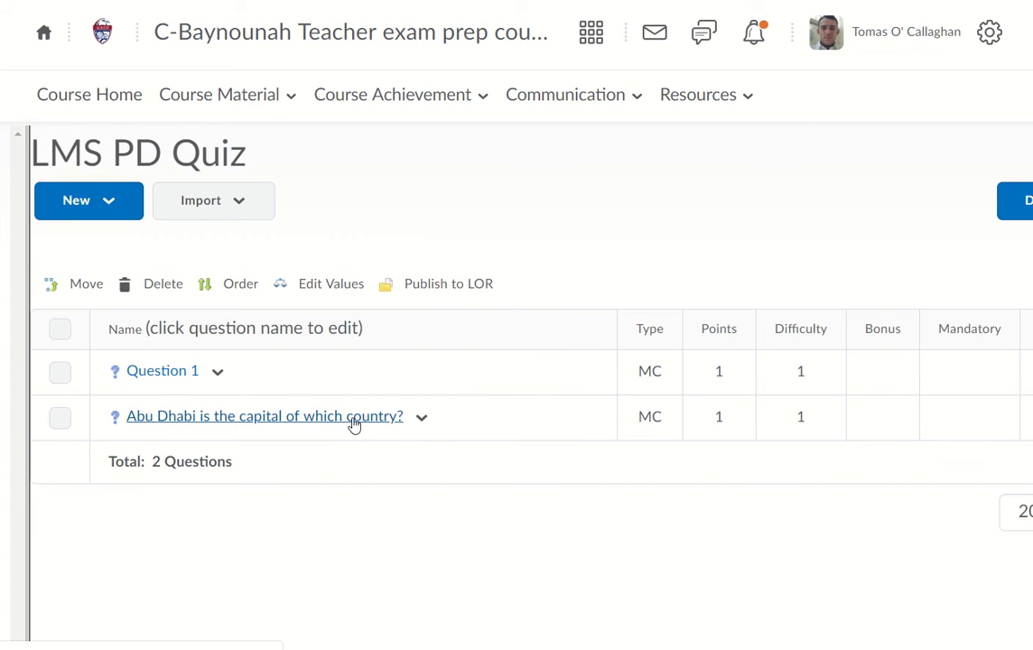
Step: Add a new Multi-Select Question (M-S) to the LMS PD Quiz
{"action": "left_click", "coordinate": [107, 218]}
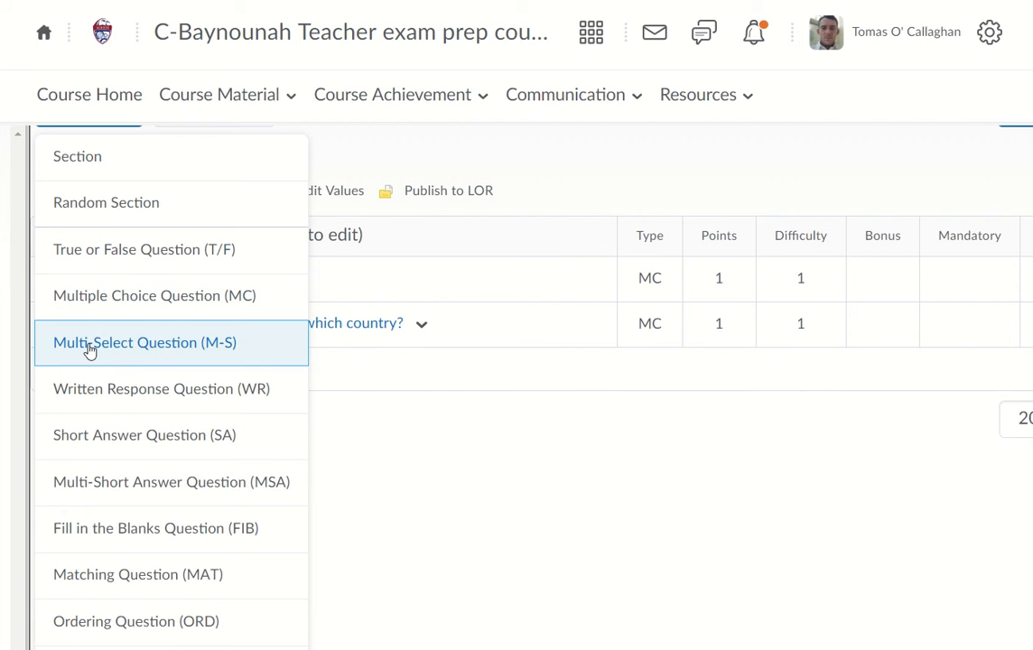
{"action": "left_click", "coordinate": [270, 345]}
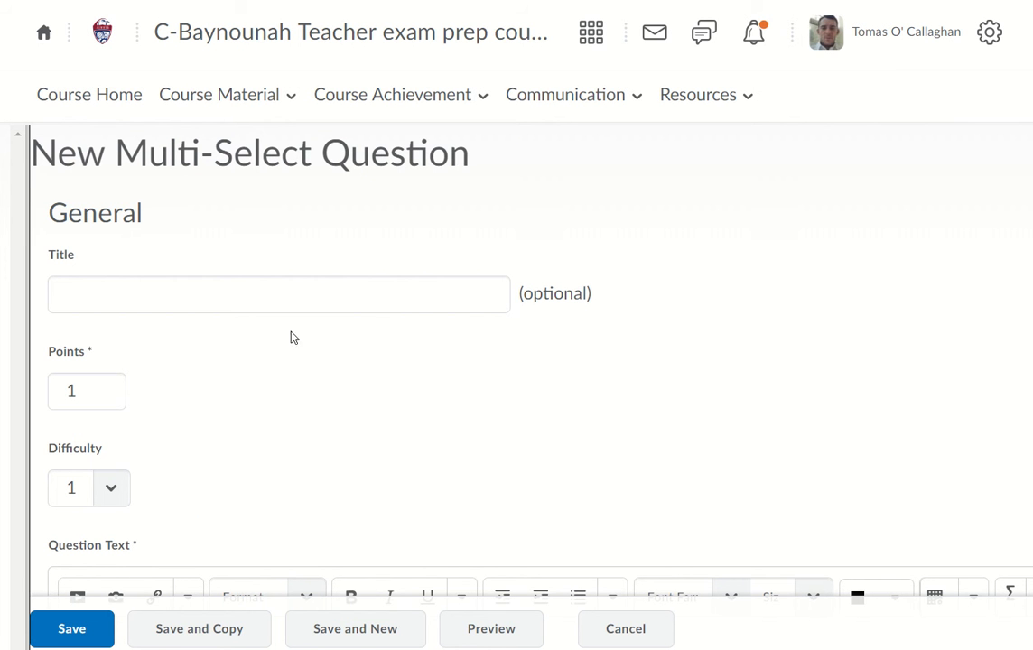
{"action": "left_click", "coordinate": [147, 298]}
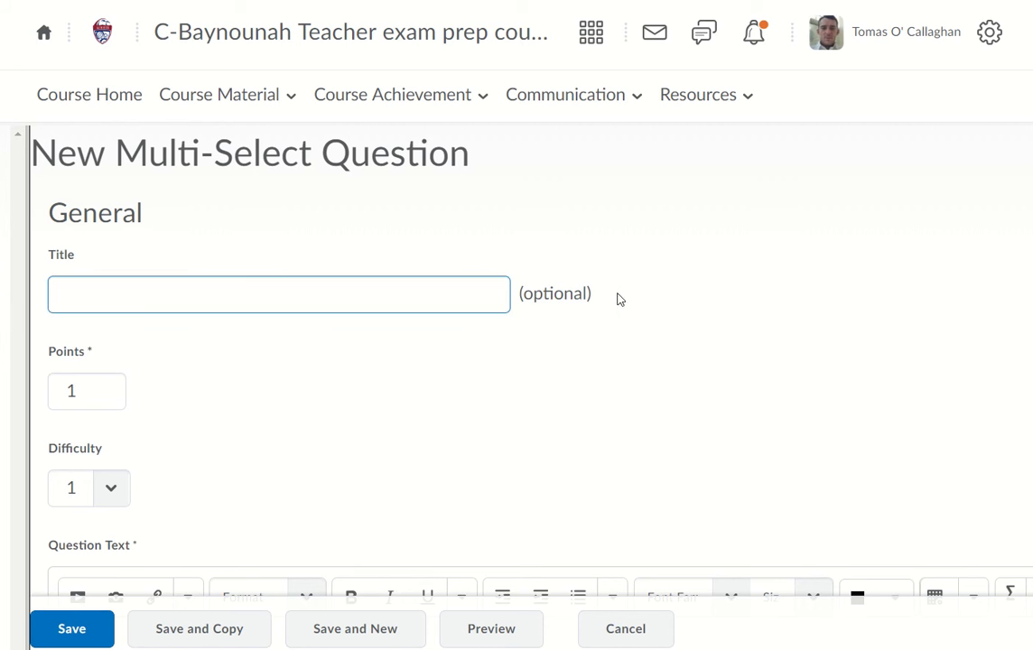
Step: Examine the new question's general settings for title, points and difficulty
{"action": "scroll", "coordinate": [756, 289], "scroll_direction": "down", "scroll_amount": 3}
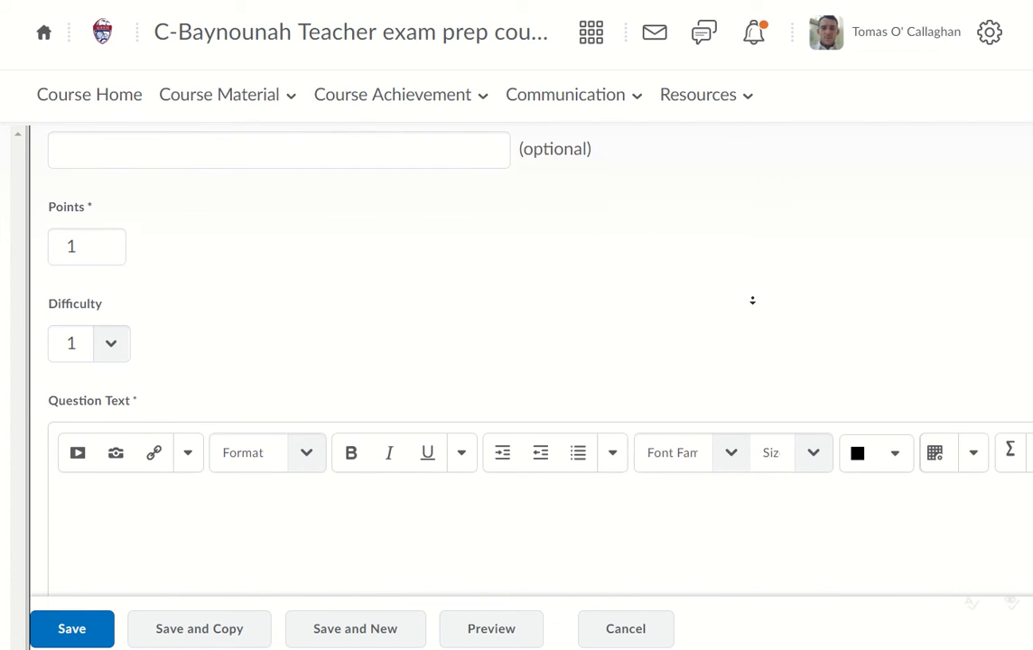
{"action": "left_click", "coordinate": [57, 251]}
{"action": "double_click", "coordinate": [78, 241]}
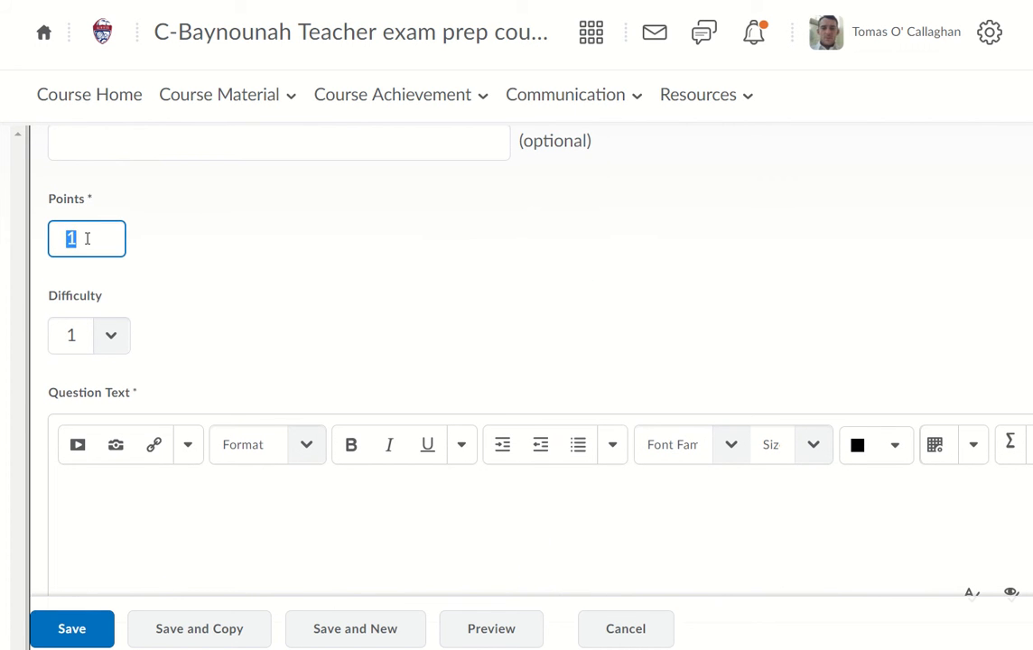
{"action": "left_click", "coordinate": [383, 249]}
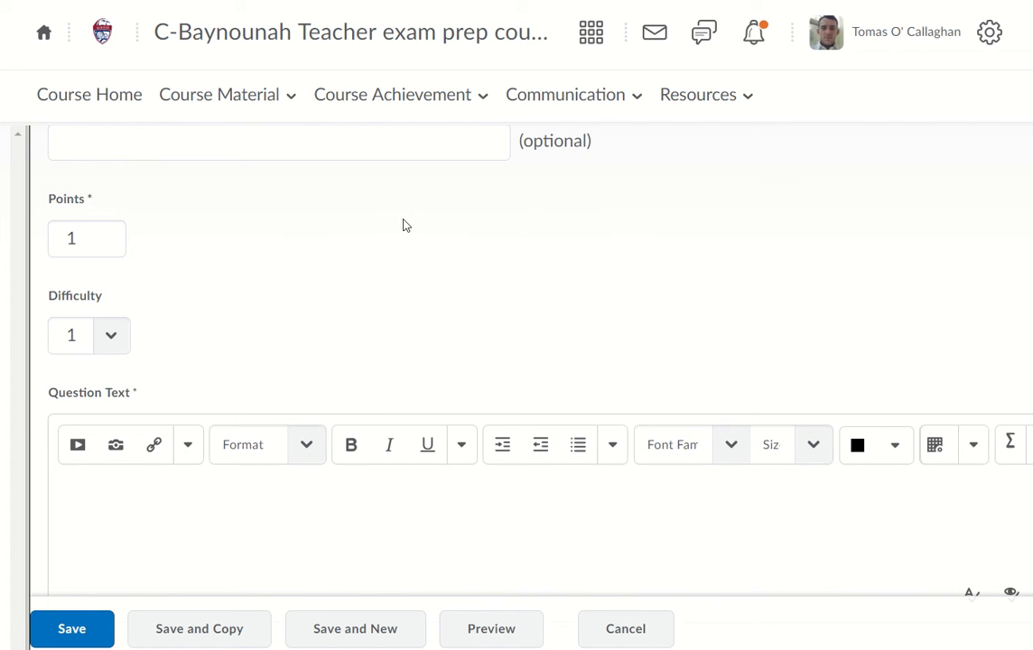
{"action": "middle_click", "coordinate": [403, 218]}
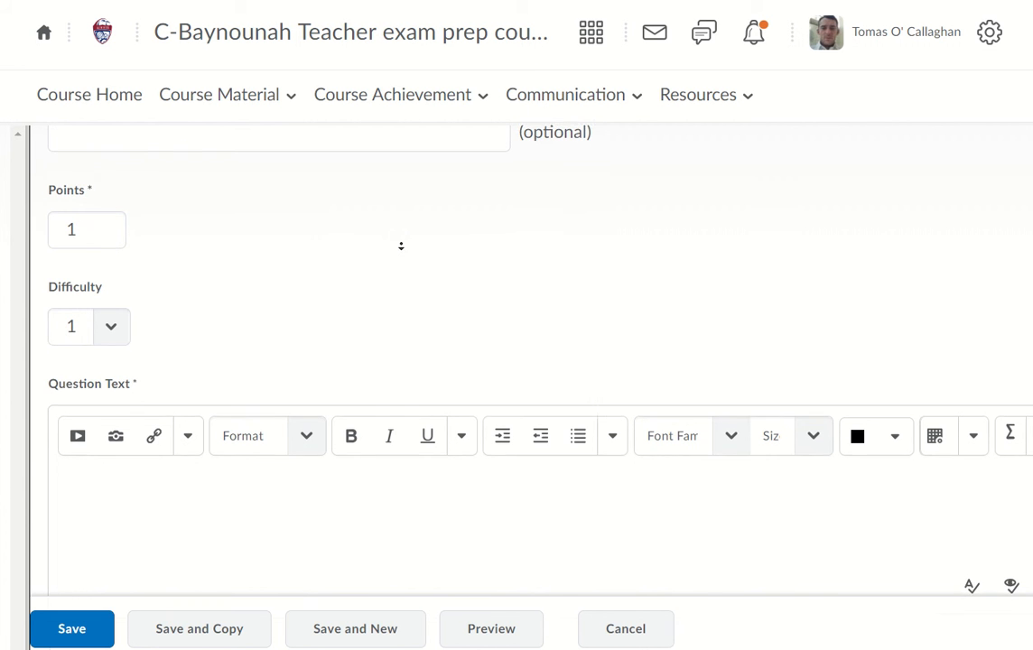
{"action": "middle_click", "coordinate": [403, 246]}
{"action": "left_click", "coordinate": [114, 326]}
{"action": "middle_click", "coordinate": [357, 237]}
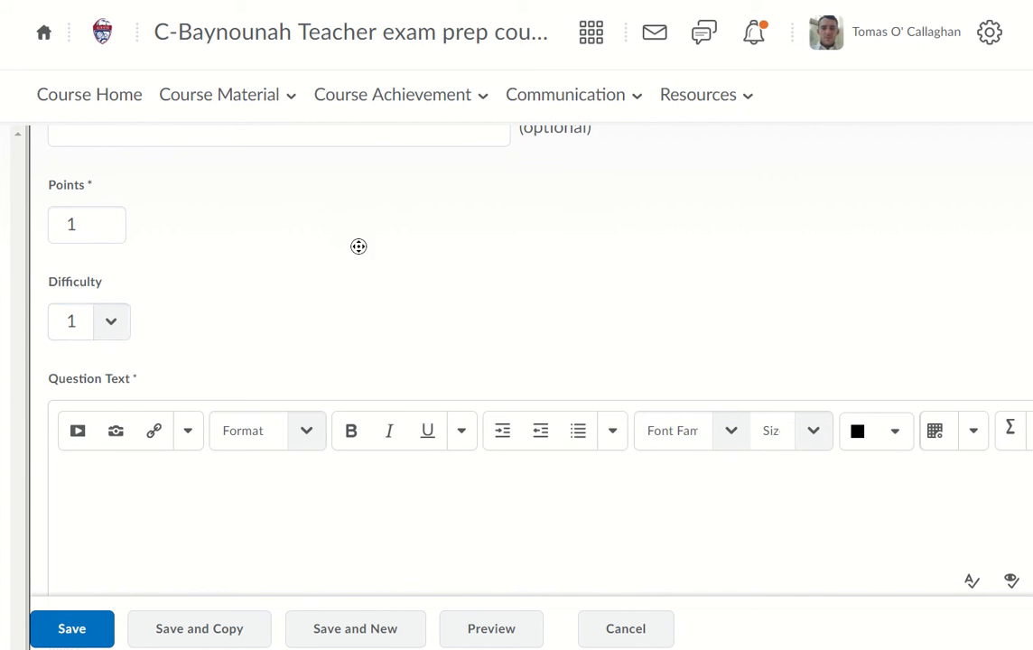
{"action": "left_click", "coordinate": [356, 311]}
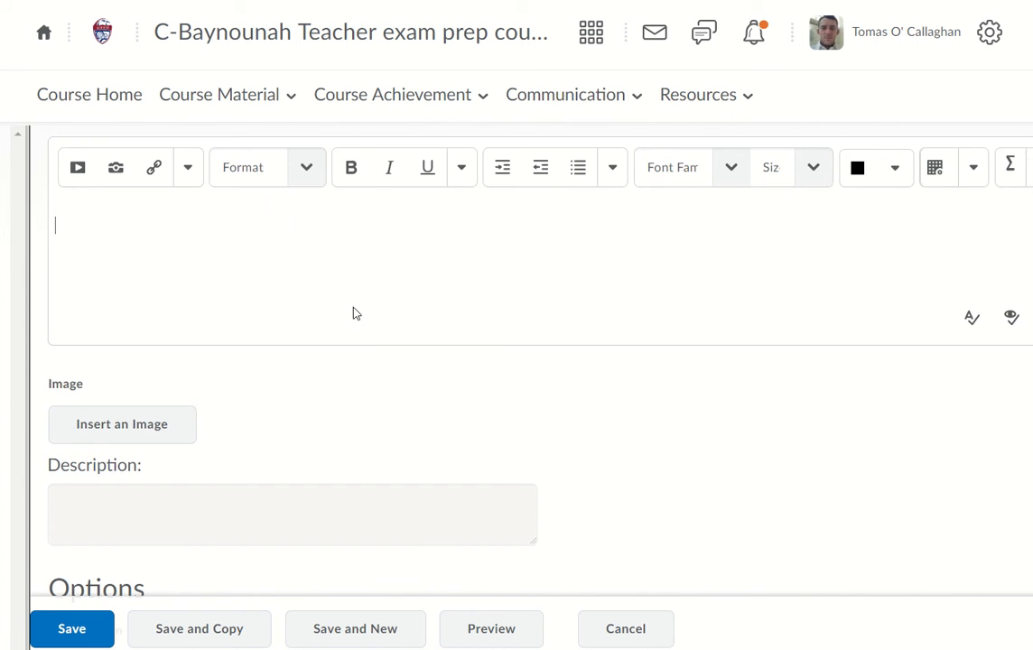
Step: Enter "Baynounah offers which courses?" as the question text
{"action": "middle_click", "coordinate": [334, 273]}
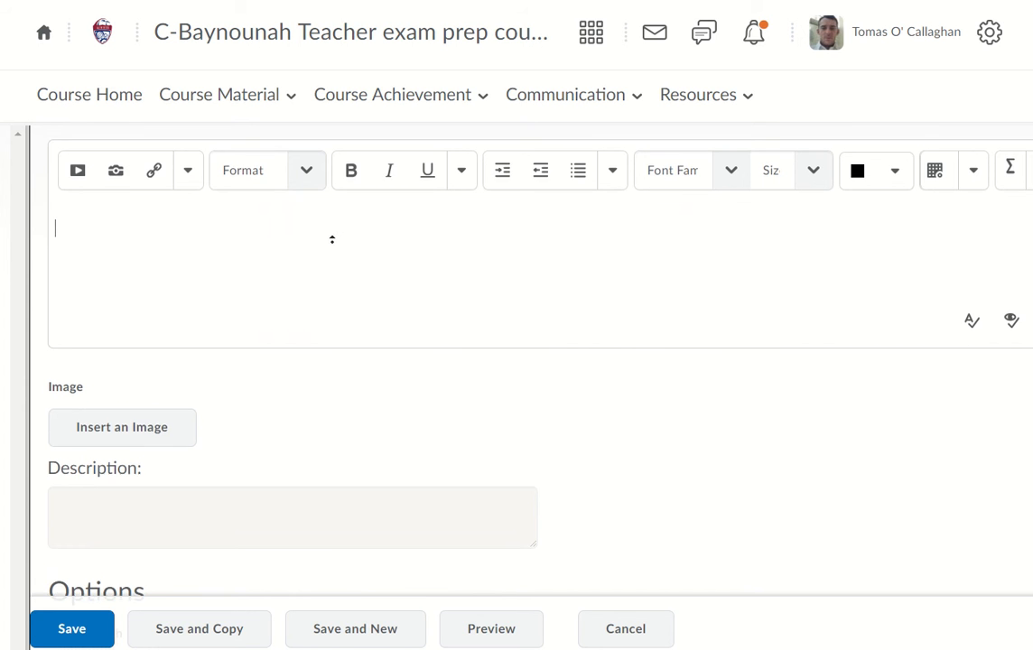
{"action": "left_click", "coordinate": [346, 274]}
{"action": "type", "text": "B"}
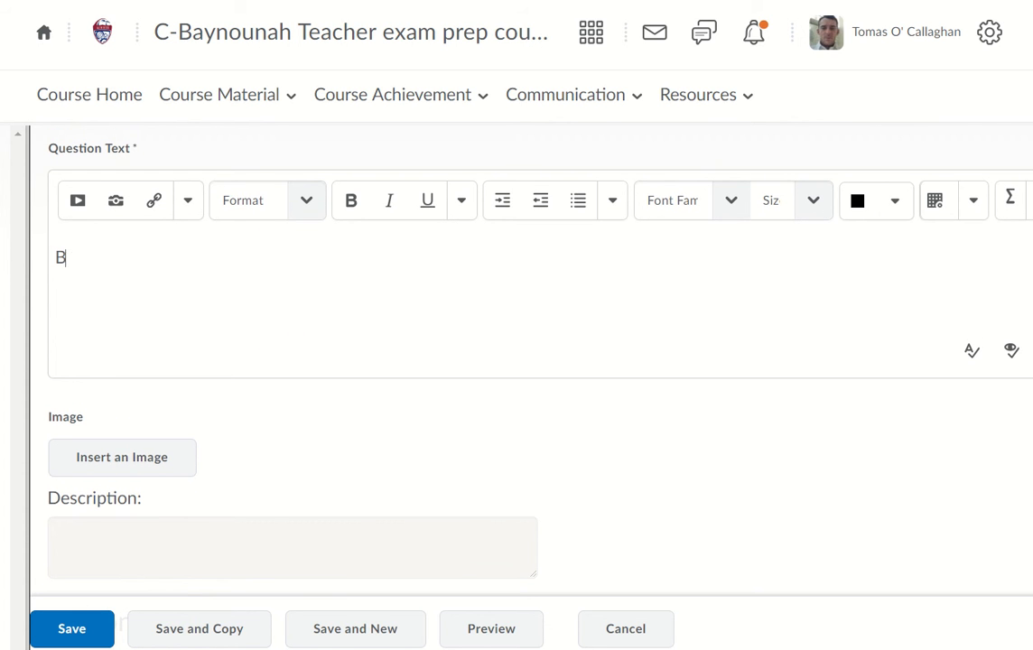
{"action": "type", "text": "aynounah"}
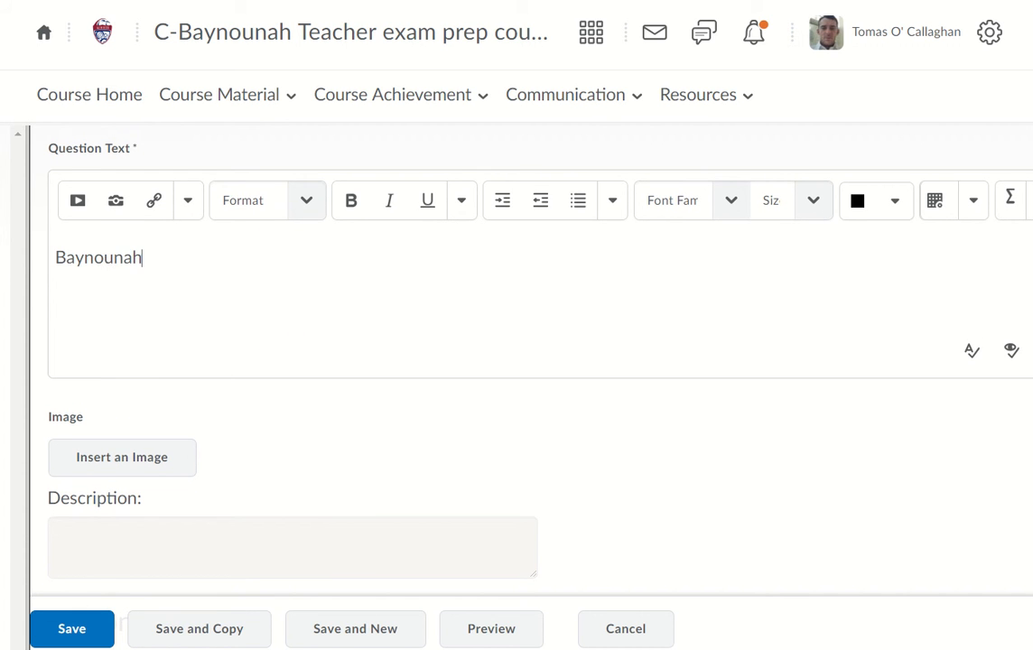
{"action": "type", "text": " offers "}
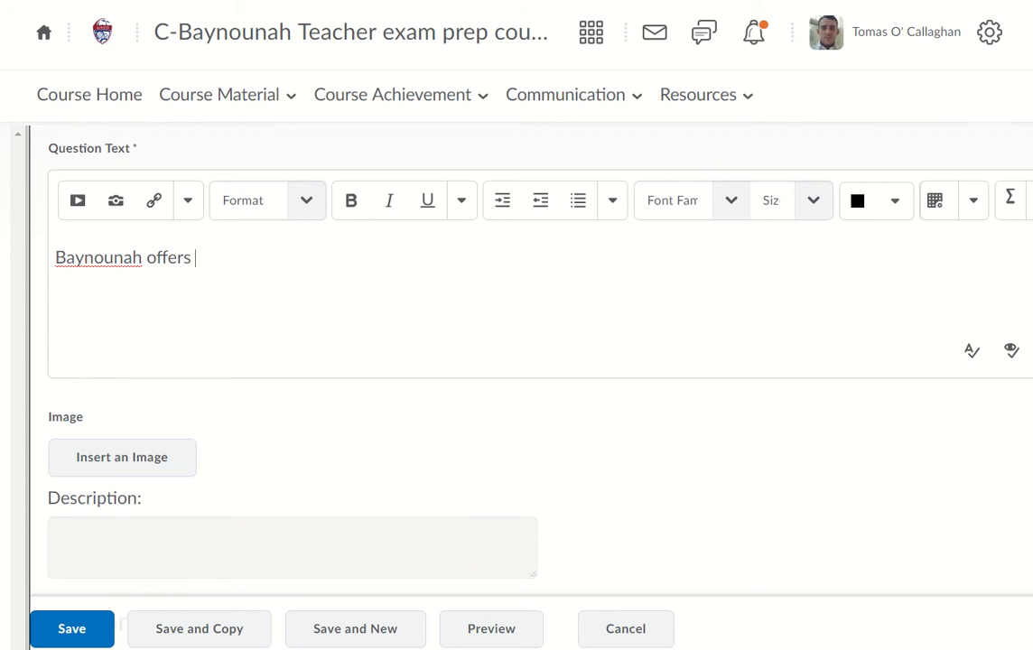
{"action": "type", "text": "which courses?"}
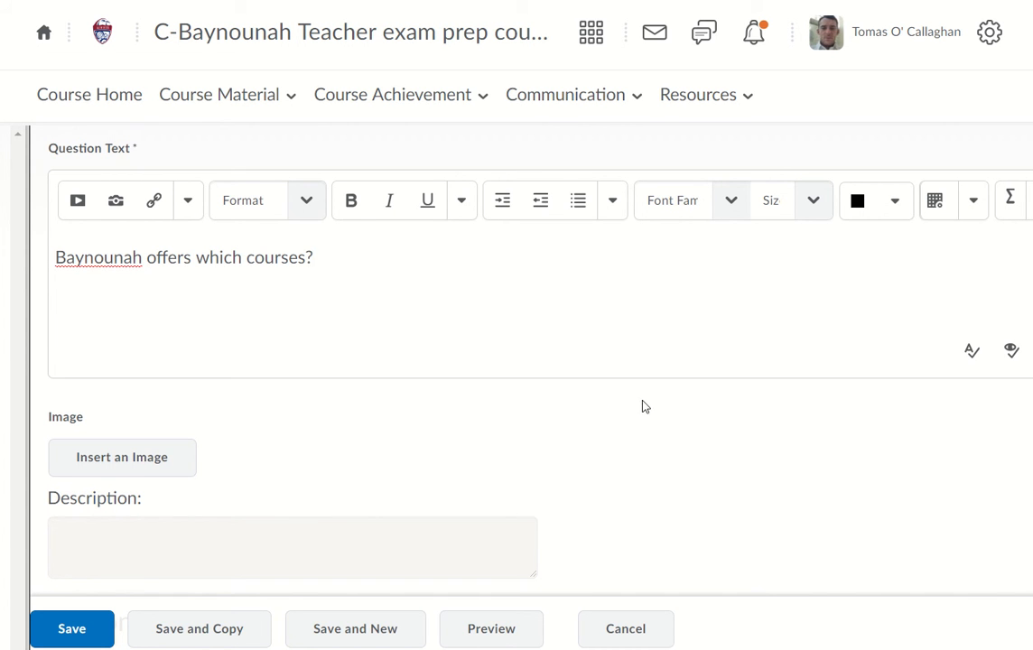
Step: Fill in the first two answer values with EHS for option 1 and PJM for option 2
{"action": "middle_click", "coordinate": [720, 384]}
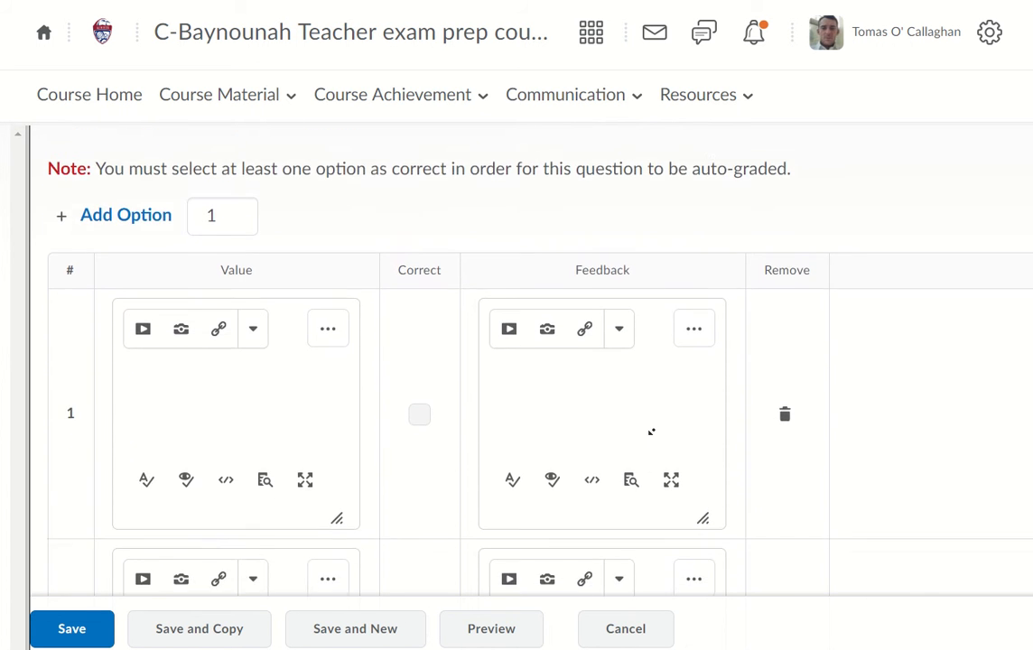
{"action": "right_click", "coordinate": [653, 415]}
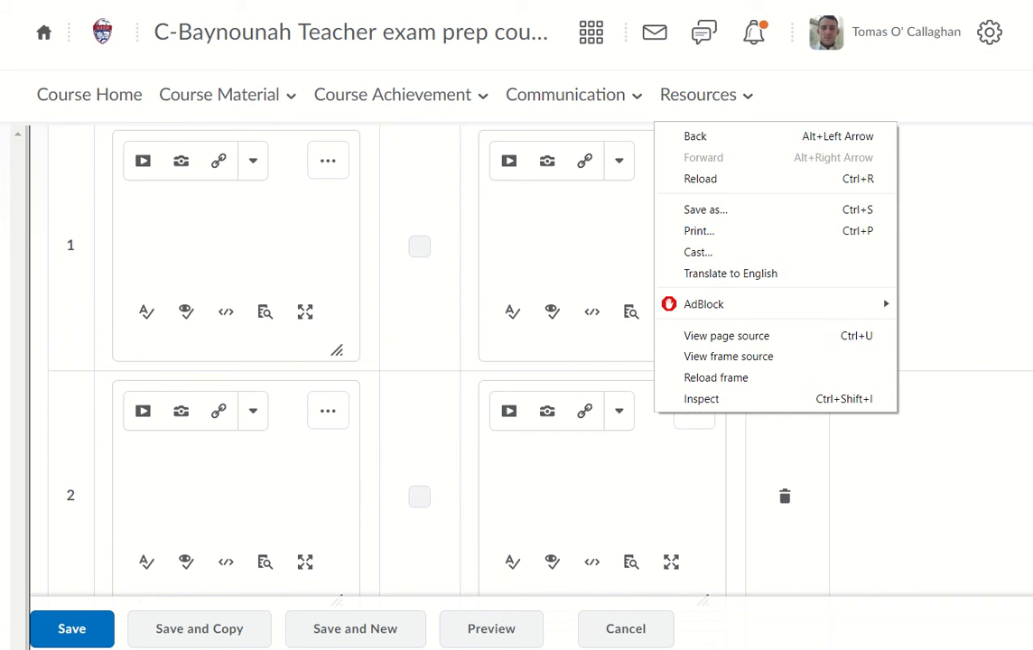
{"action": "key", "text": "Escape"}
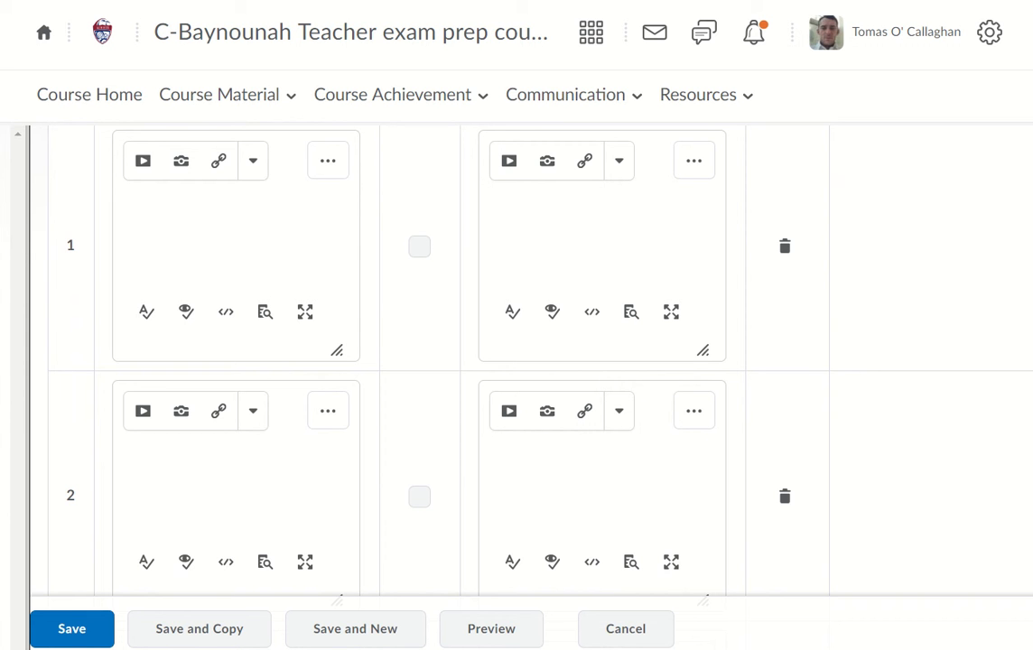
{"action": "type", "text": "EHS"}
{"action": "key", "text": "Tab"}
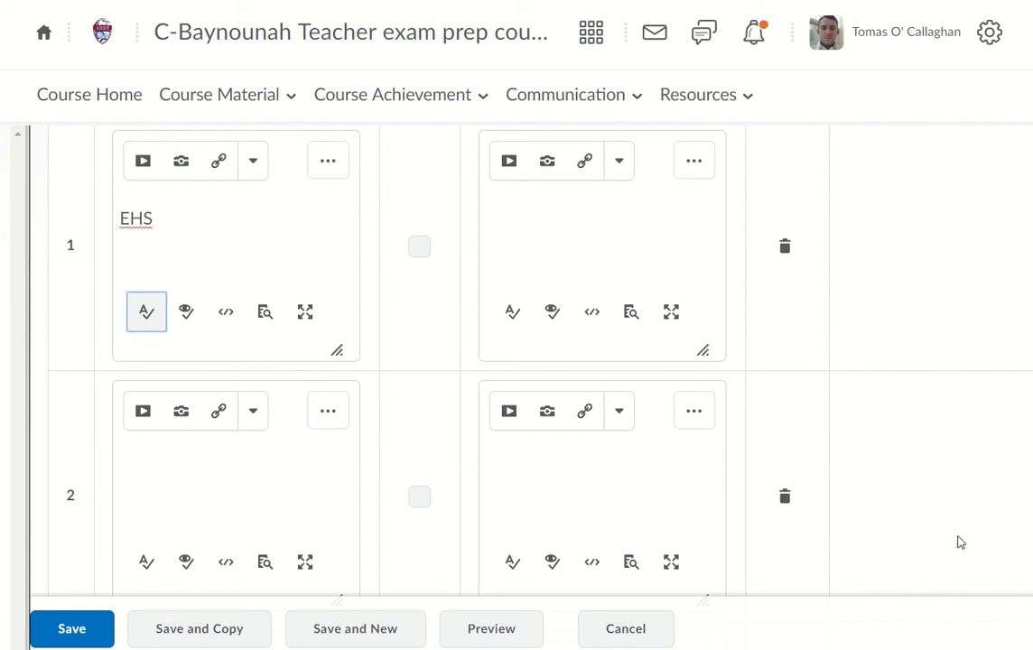
{"action": "left_click", "coordinate": [186, 468]}
{"action": "type", "text": "PJM"}
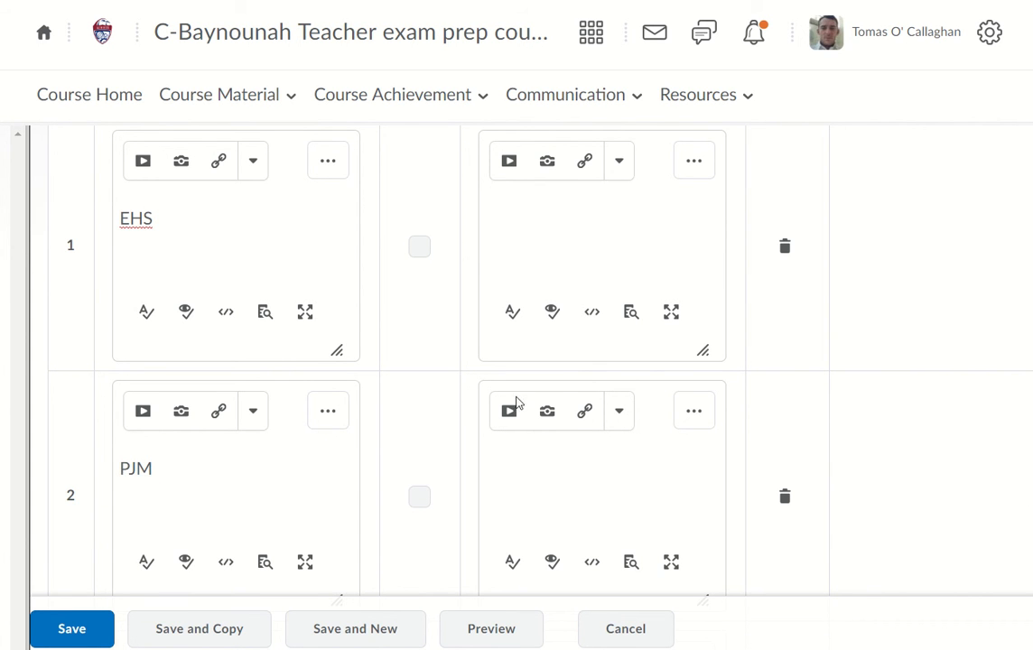
Step: Mark answer options 1 (EHS) and 2 (PJM) as correct
{"action": "middle_click", "coordinate": [1009, 378]}
{"action": "middle_click", "coordinate": [999, 361]}
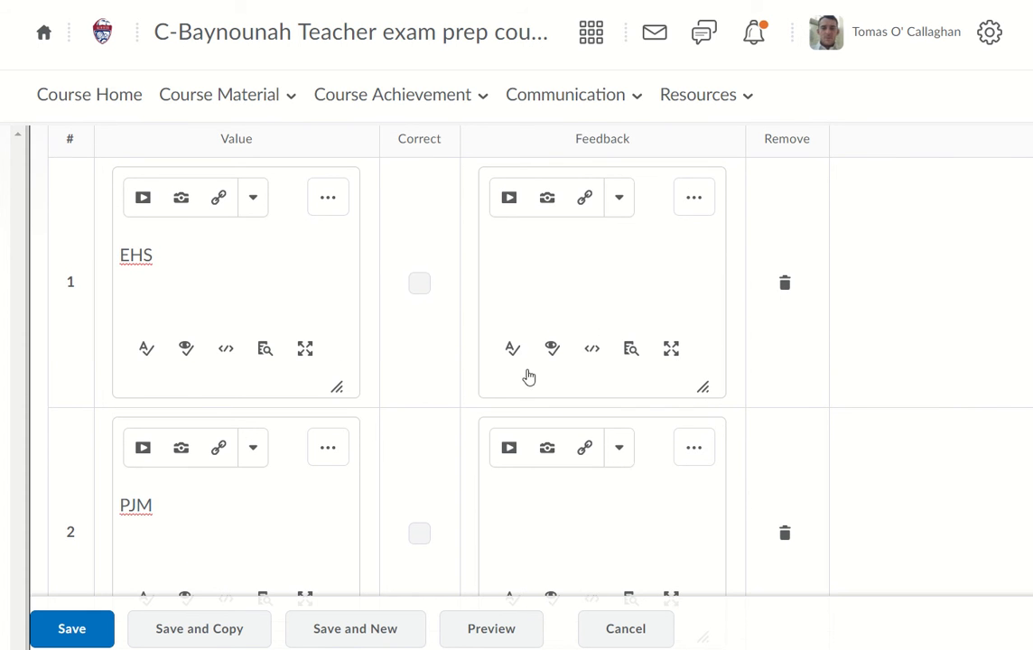
{"action": "double_click", "coordinate": [401, 138]}
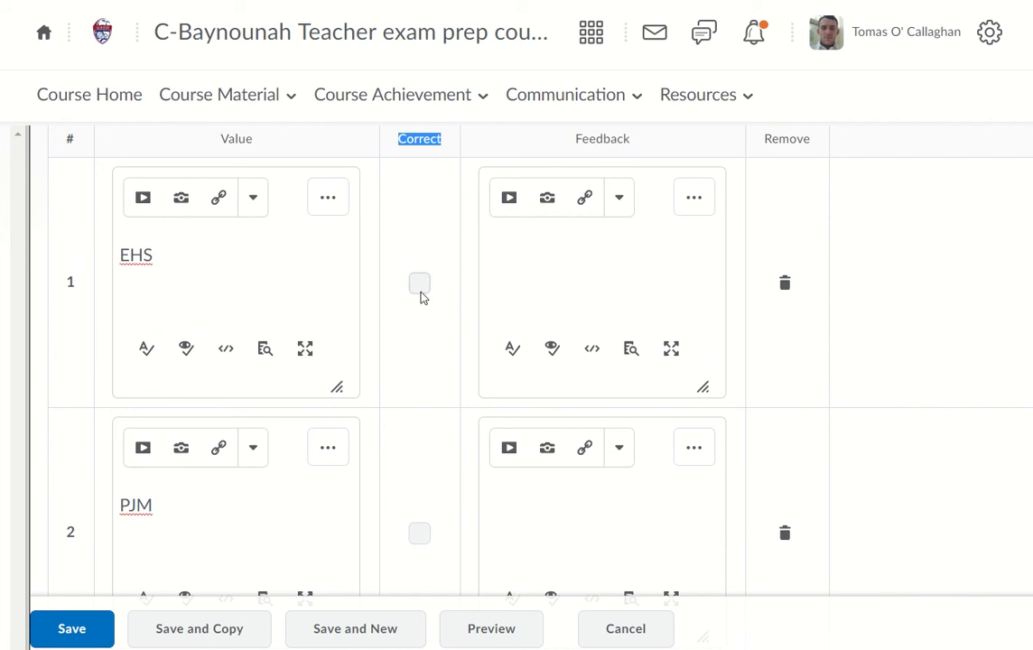
{"action": "left_click", "coordinate": [419, 283]}
{"action": "left_click", "coordinate": [419, 533]}
Step: Fill in the remaining answer values with Accountancy for option 3 and TLA for option 4
{"action": "middle_click", "coordinate": [427, 436]}
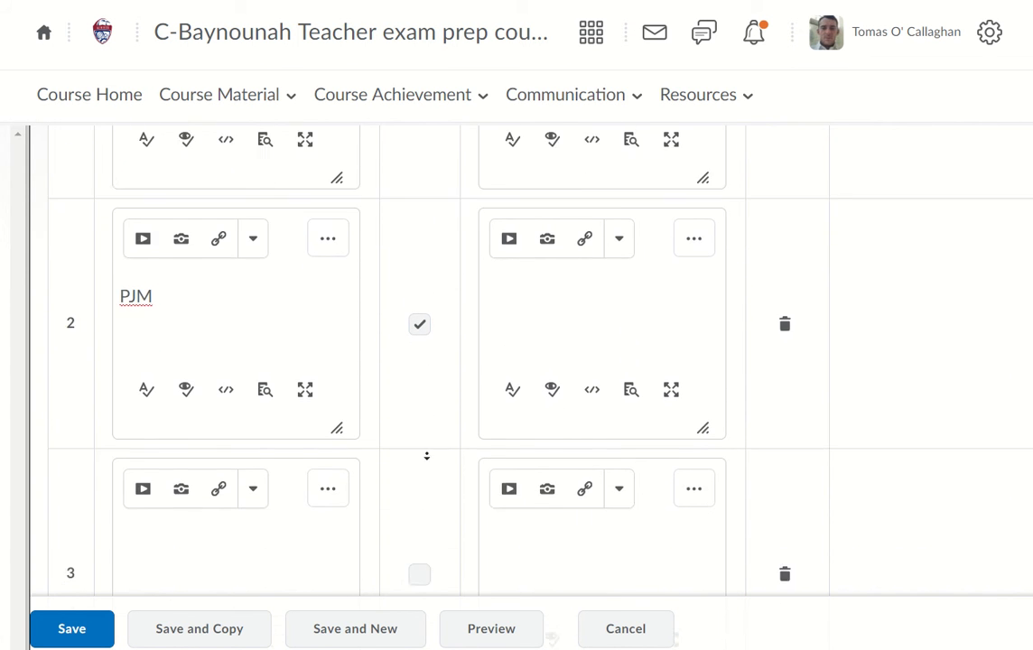
{"action": "scroll", "coordinate": [427, 434], "scroll_direction": "down", "scroll_amount": 1}
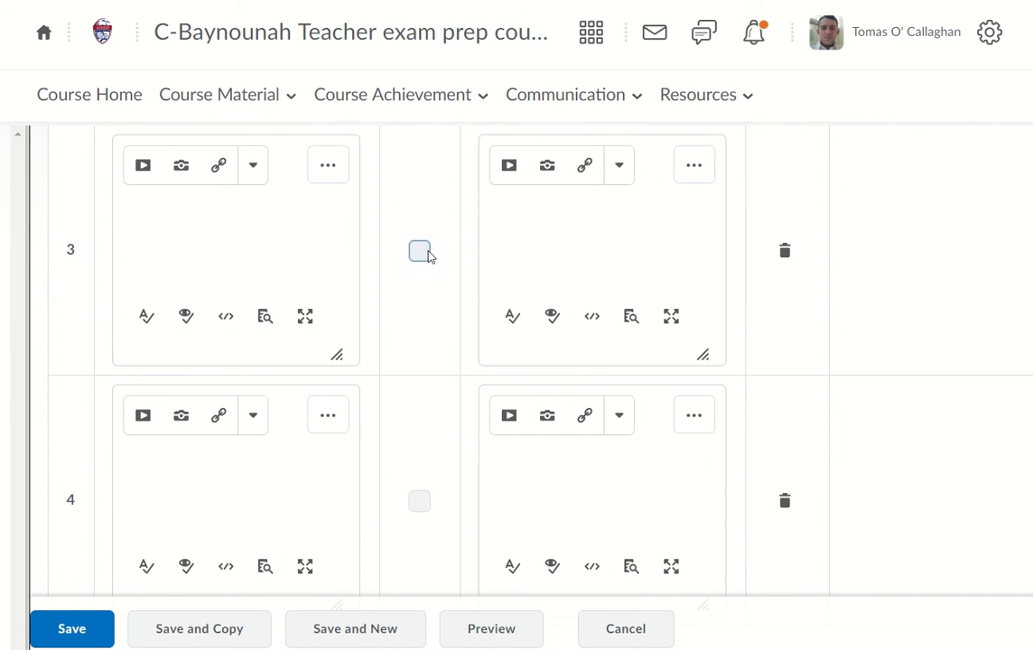
{"action": "left_click", "coordinate": [192, 246]}
{"action": "type", "text": "Accountancy"}
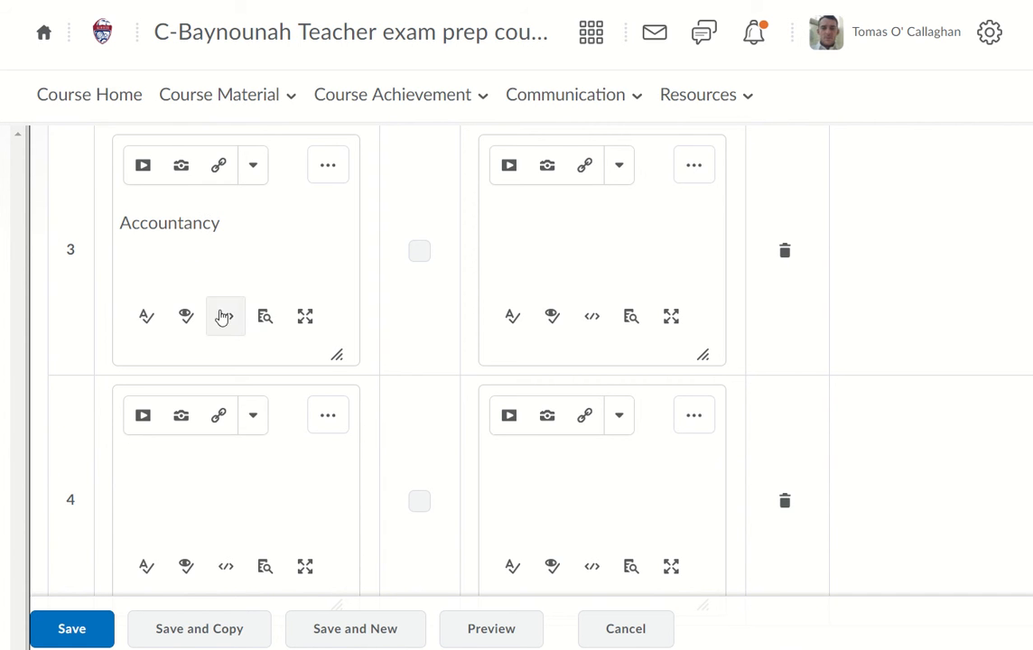
{"action": "left_click", "coordinate": [173, 495]}
{"action": "type", "text": "TLA"}
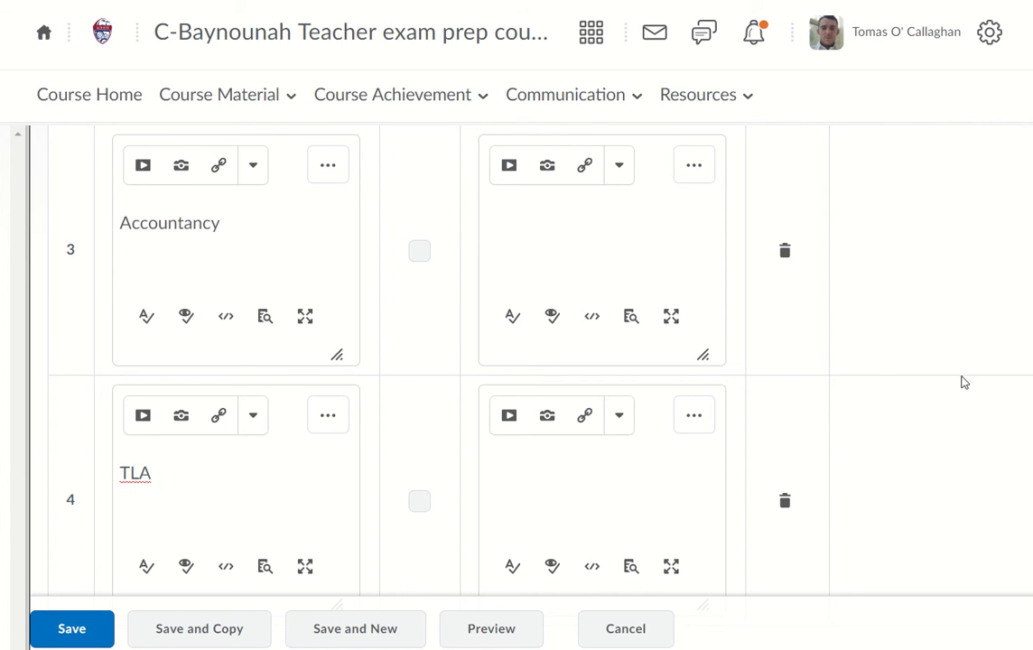
Step: Set the question's points to 2
{"action": "scroll", "coordinate": [935, 343], "scroll_direction": "up", "scroll_amount": 5}
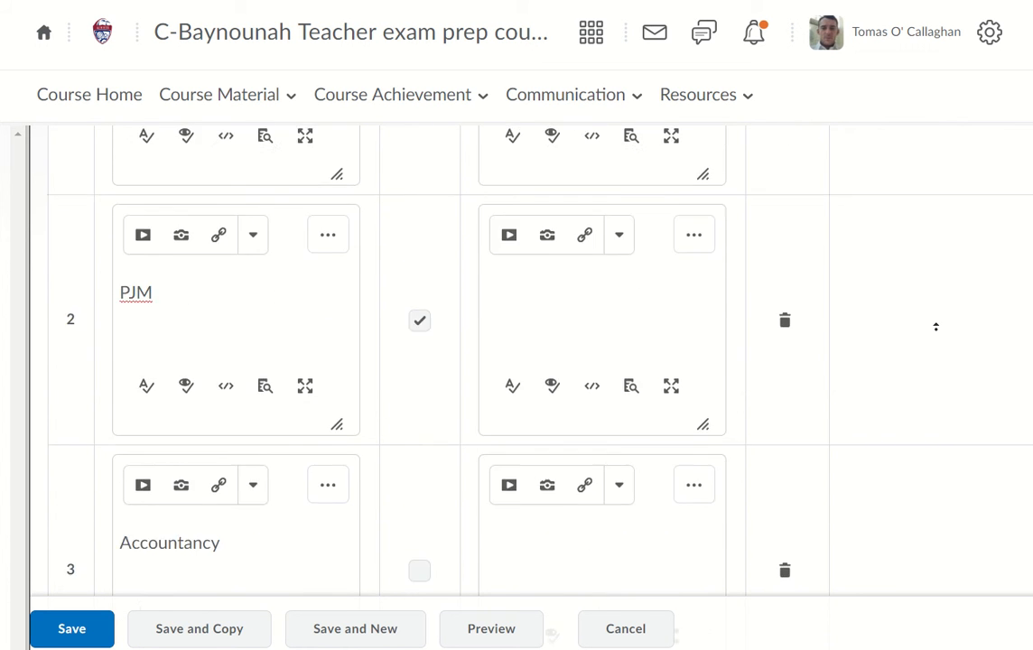
{"action": "scroll", "coordinate": [920, 302], "scroll_direction": "up", "scroll_amount": 5}
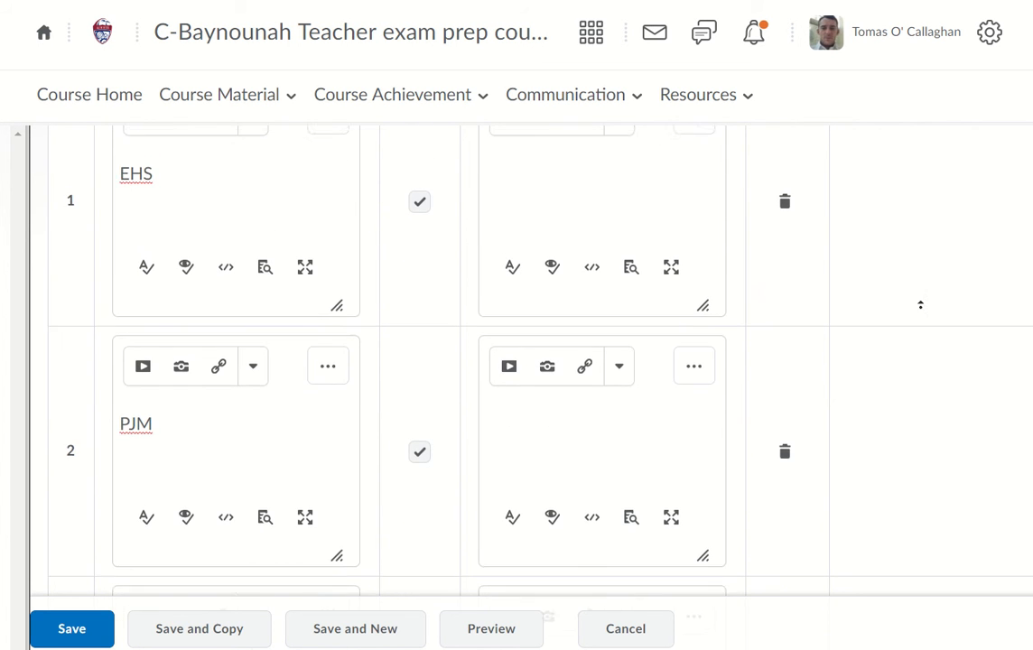
{"action": "scroll", "coordinate": [920, 261], "scroll_direction": "up", "scroll_amount": 10}
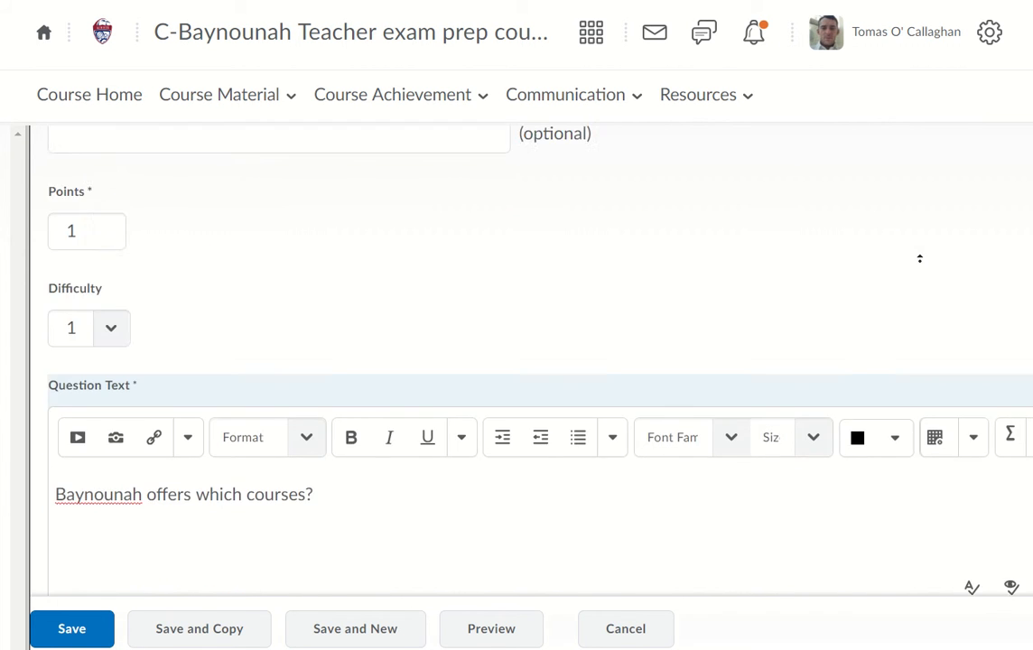
{"action": "left_click_drag", "start_coordinate": [95, 390], "coordinate": [42, 392]}
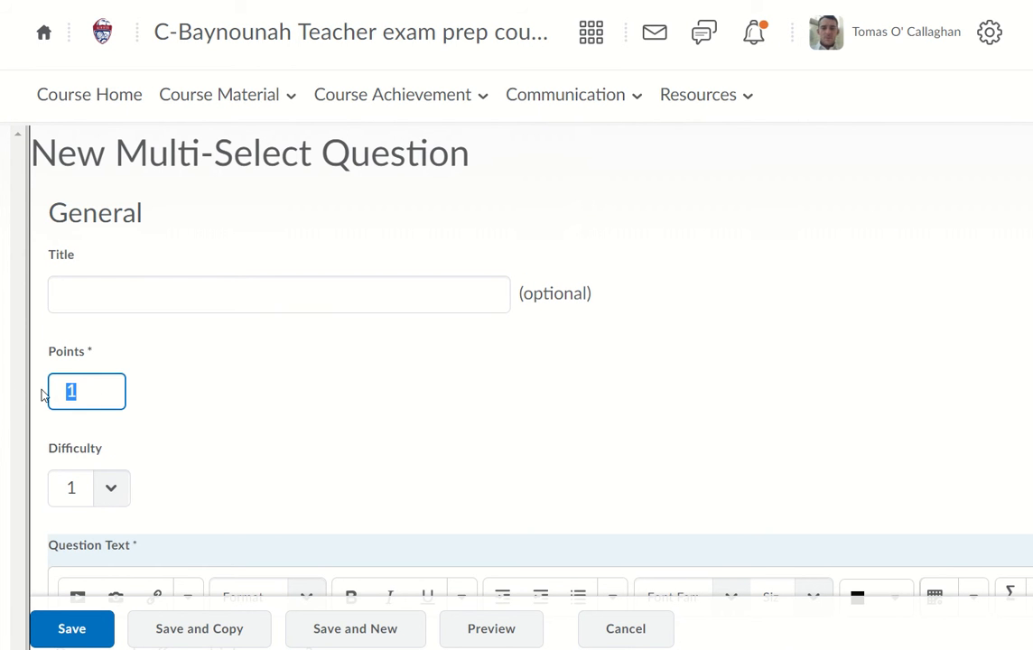
{"action": "type", "text": "2"}
Step: Examine the question's enumeration choices, style and grading methods in the Options section
{"action": "middle_click", "coordinate": [734, 342]}
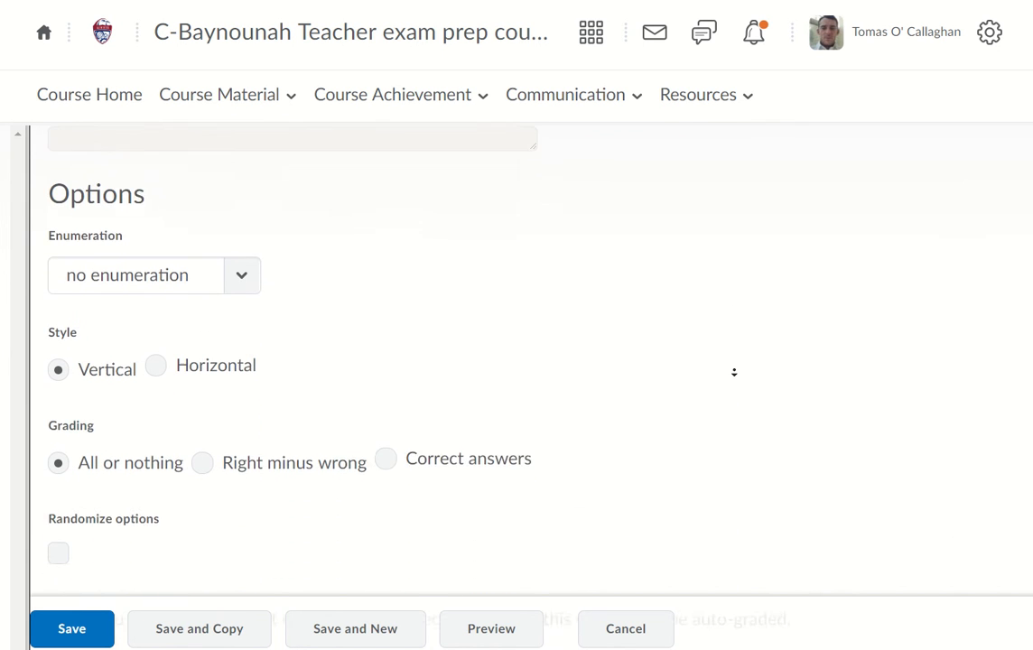
{"action": "middle_click", "coordinate": [747, 295]}
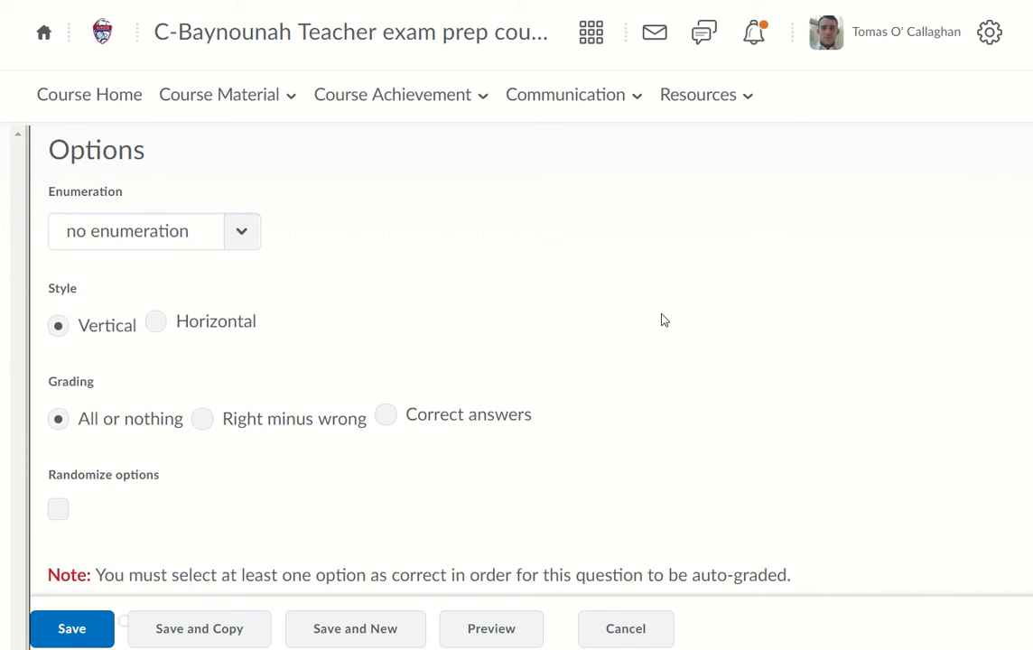
{"action": "left_click", "coordinate": [140, 229]}
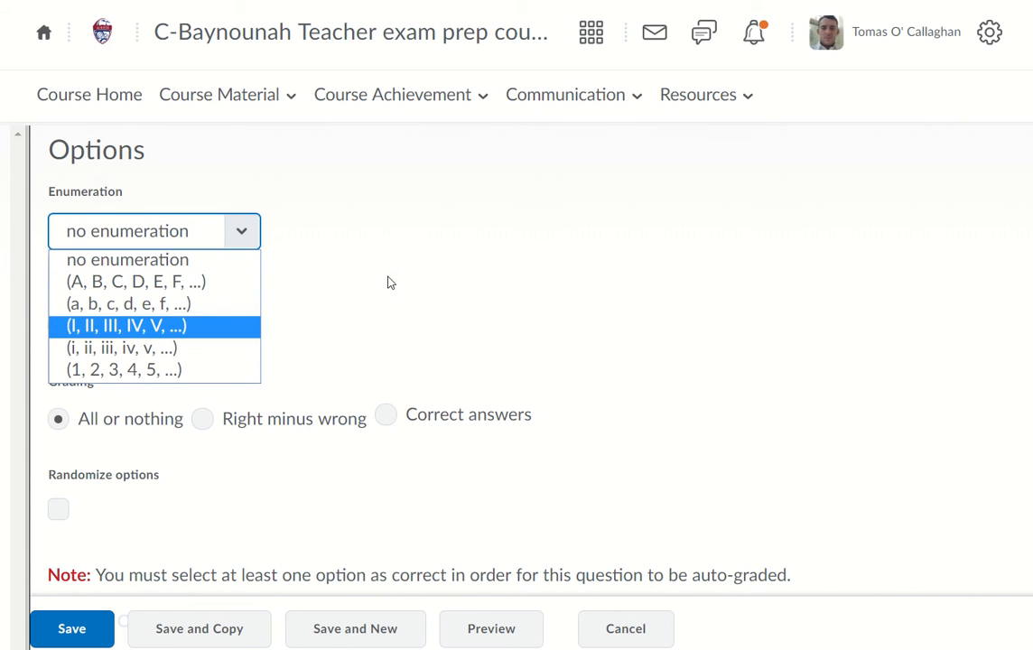
{"action": "left_click", "coordinate": [553, 220]}
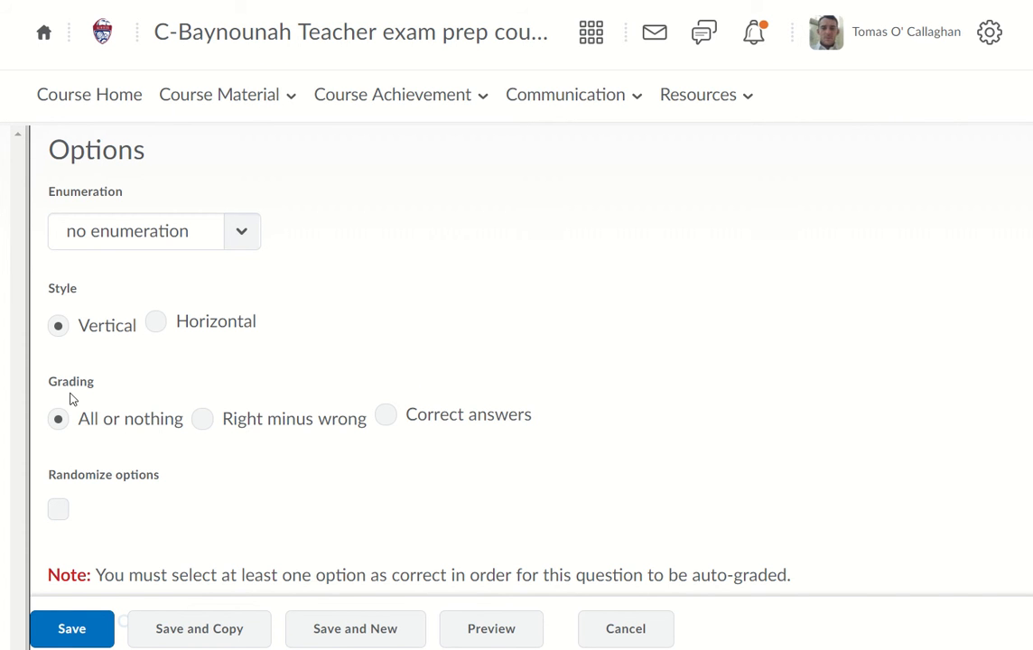
{"action": "left_click", "coordinate": [79, 425]}
{"action": "left_click_drag", "start_coordinate": [81, 420], "coordinate": [185, 425]}
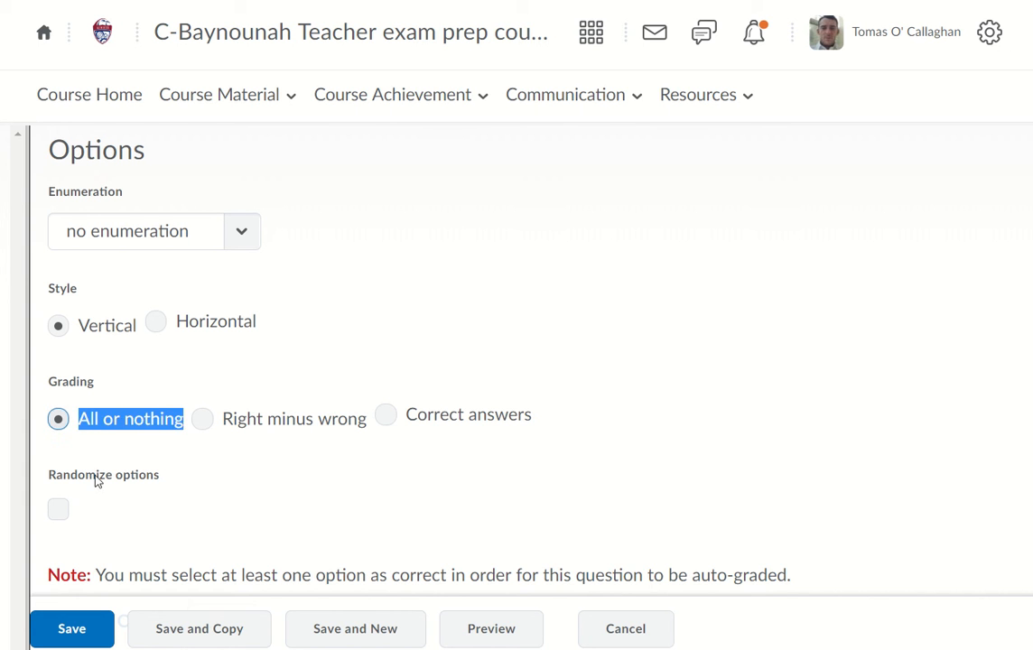
{"action": "left_click", "coordinate": [722, 372]}
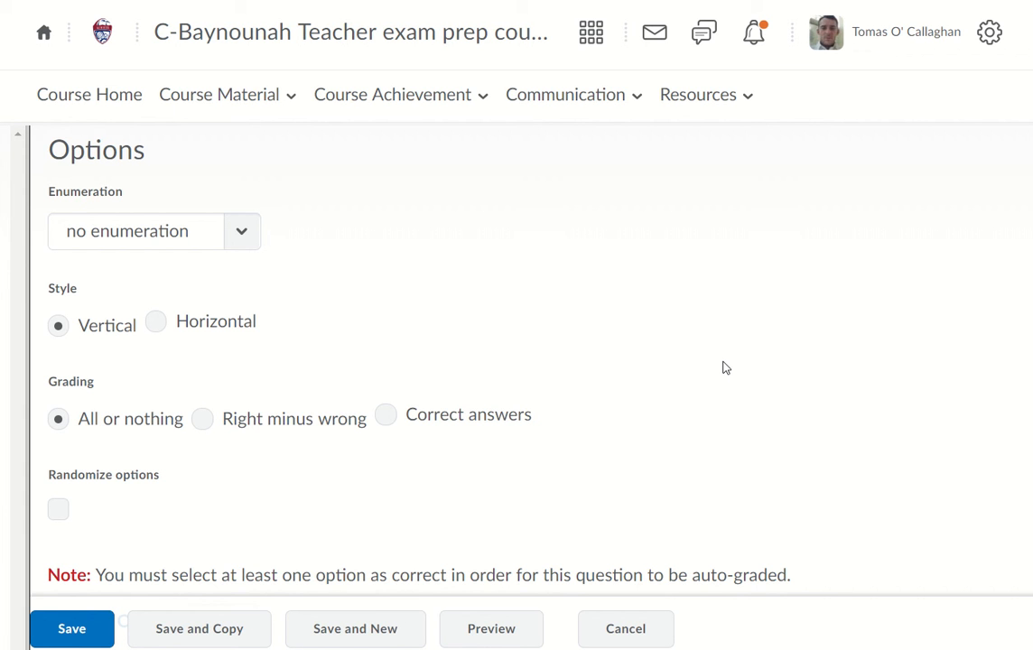
Step: Try the question's Right minus wrong and All or nothing grading methods, and settle on Correct answers
{"action": "left_click", "coordinate": [203, 418]}
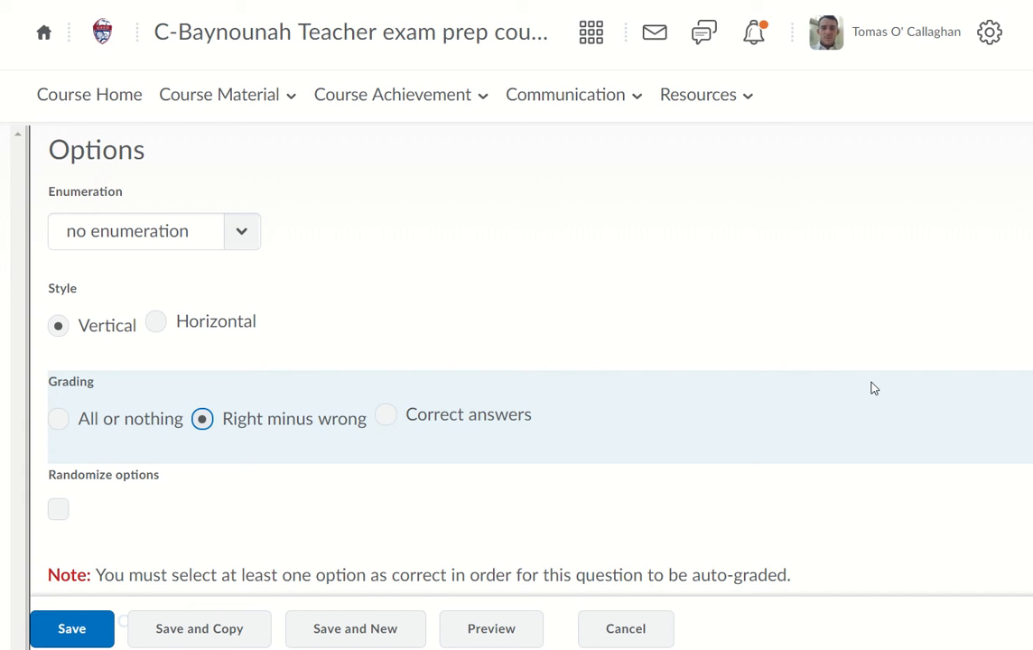
{"action": "left_click", "coordinate": [385, 416]}
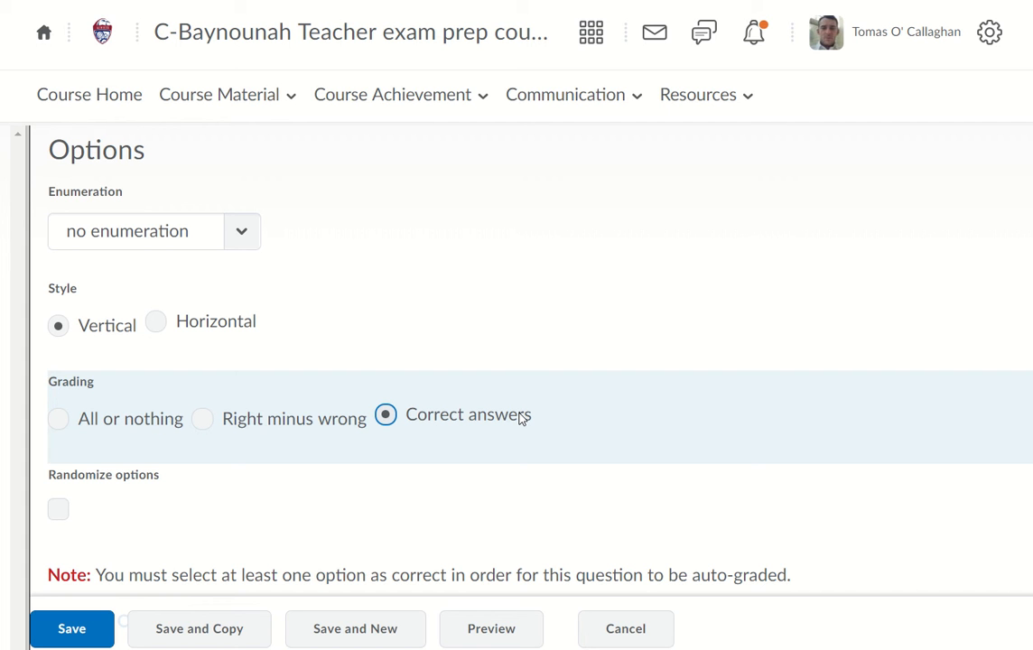
{"action": "left_click", "coordinate": [58, 419]}
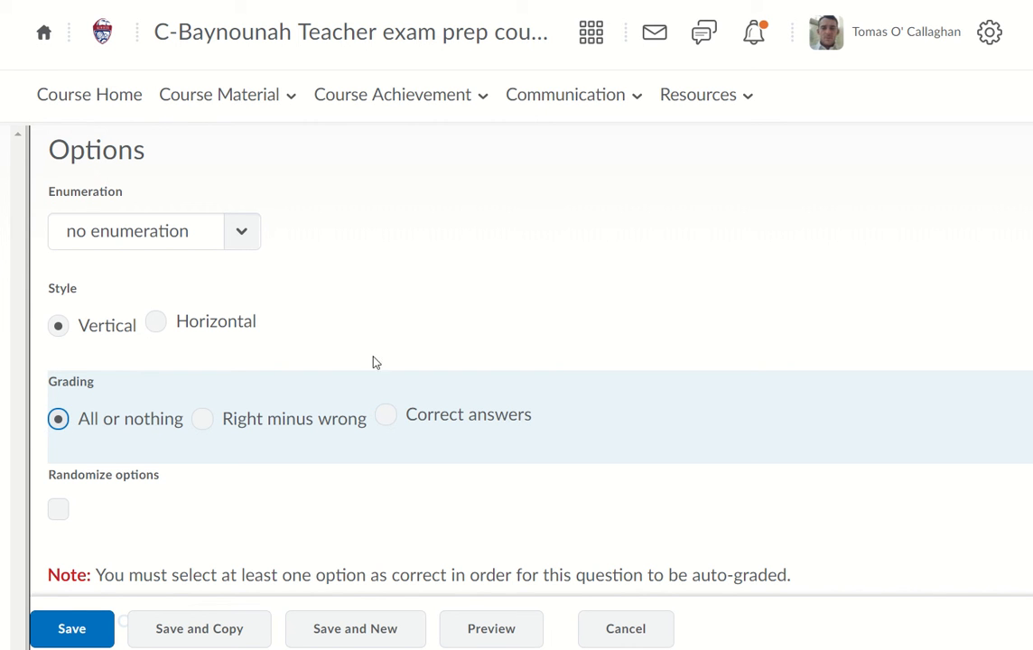
{"action": "left_click", "coordinate": [386, 419]}
Step: Turn on randomized options for the multi-select question
{"action": "middle_click", "coordinate": [580, 305]}
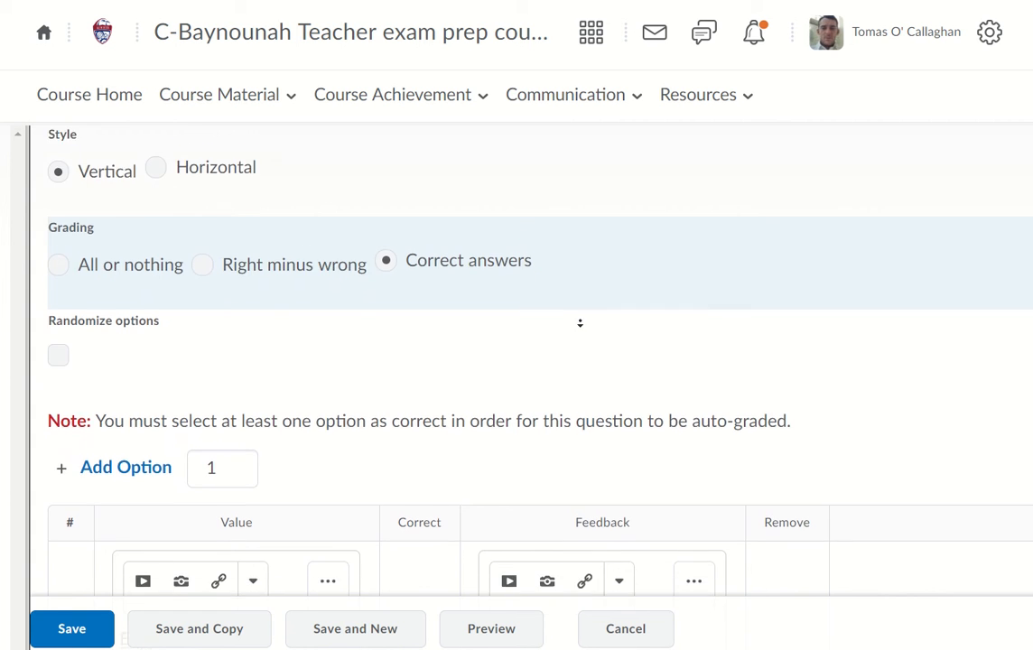
{"action": "scroll", "coordinate": [551, 331], "scroll_direction": "down", "scroll_amount": 3}
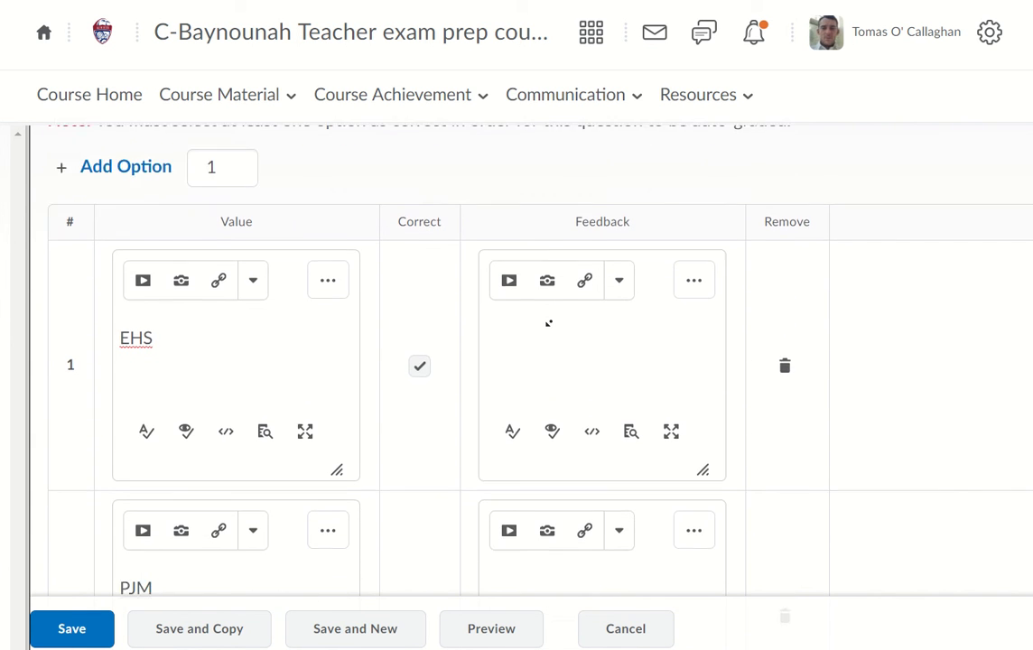
{"action": "scroll", "coordinate": [405, 392], "scroll_direction": "up", "scroll_amount": 8}
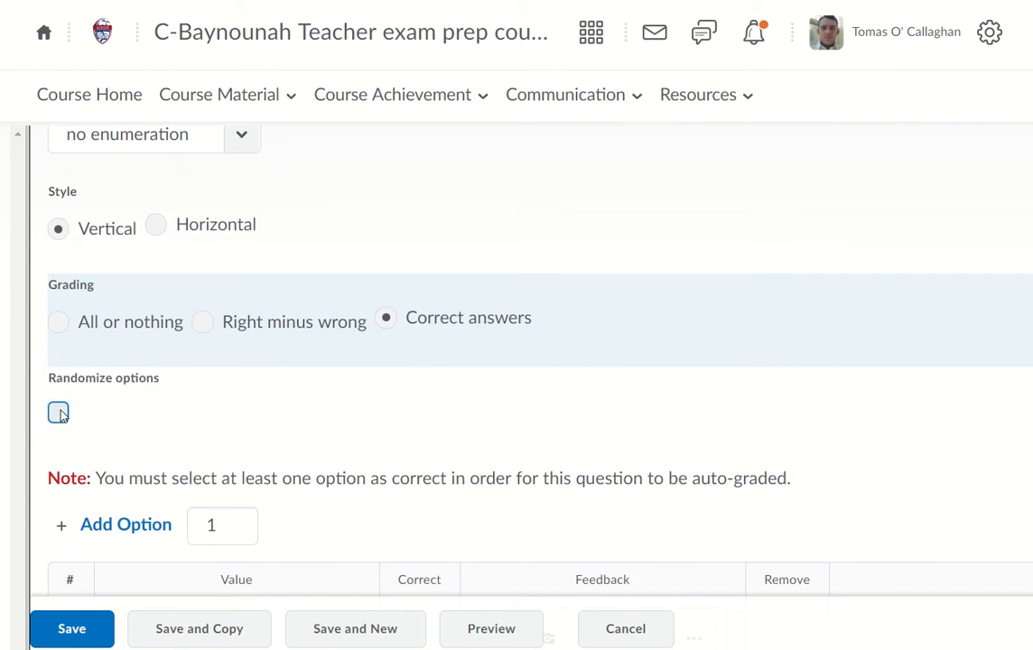
{"action": "left_click", "coordinate": [58, 413]}
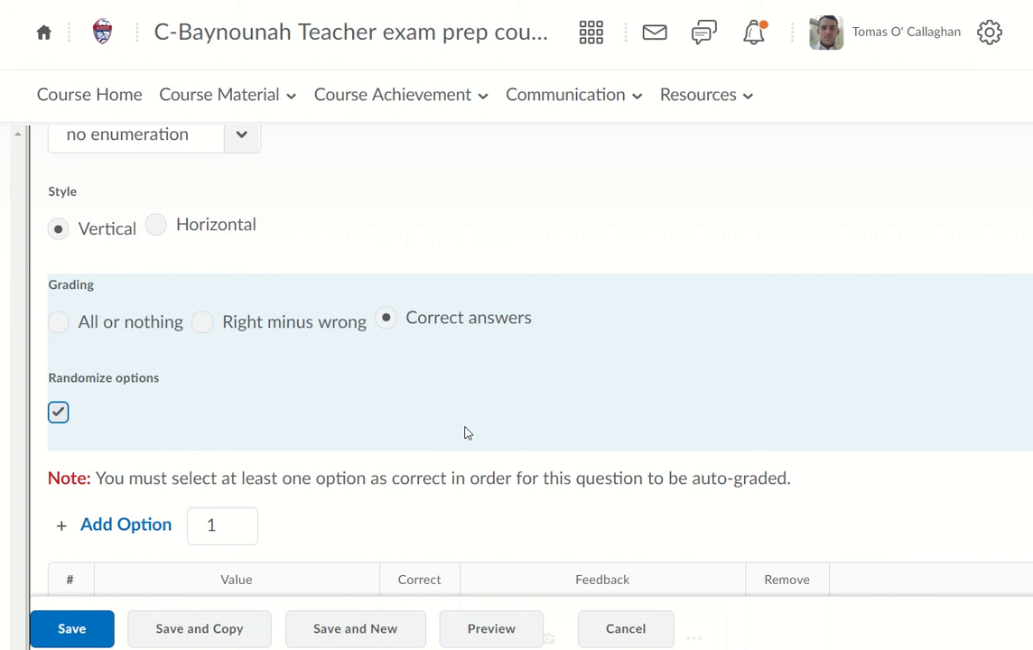
Step: Review the question's points, text, grading method, randomization and the four answer options with their correct marks
{"action": "scroll", "coordinate": [431, 418], "scroll_direction": "down", "scroll_amount": 4}
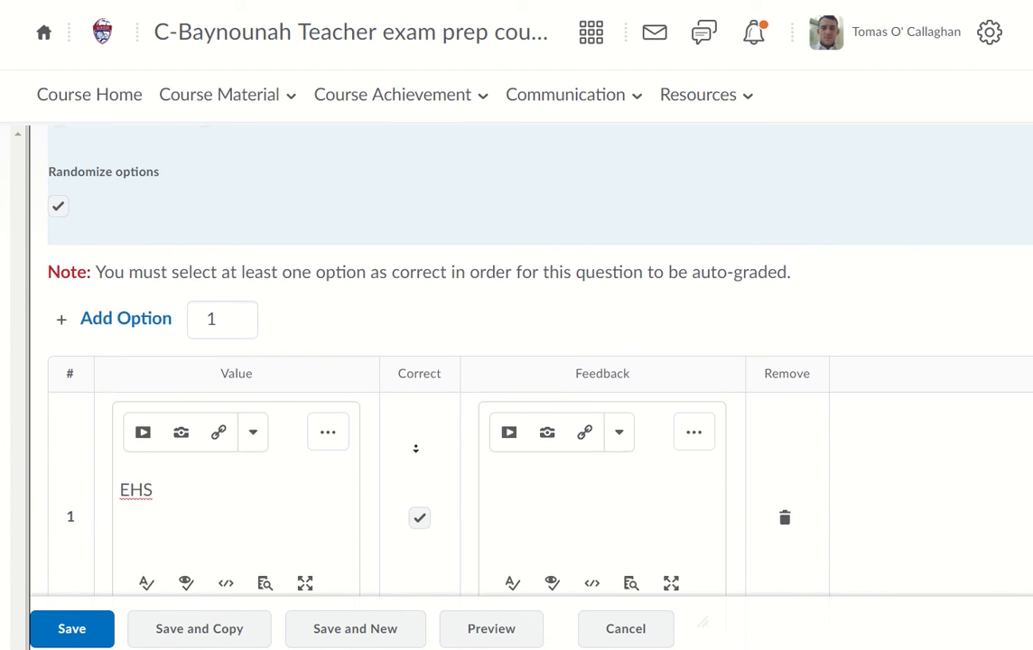
{"action": "scroll", "coordinate": [929, 343], "scroll_direction": "up", "scroll_amount": 2}
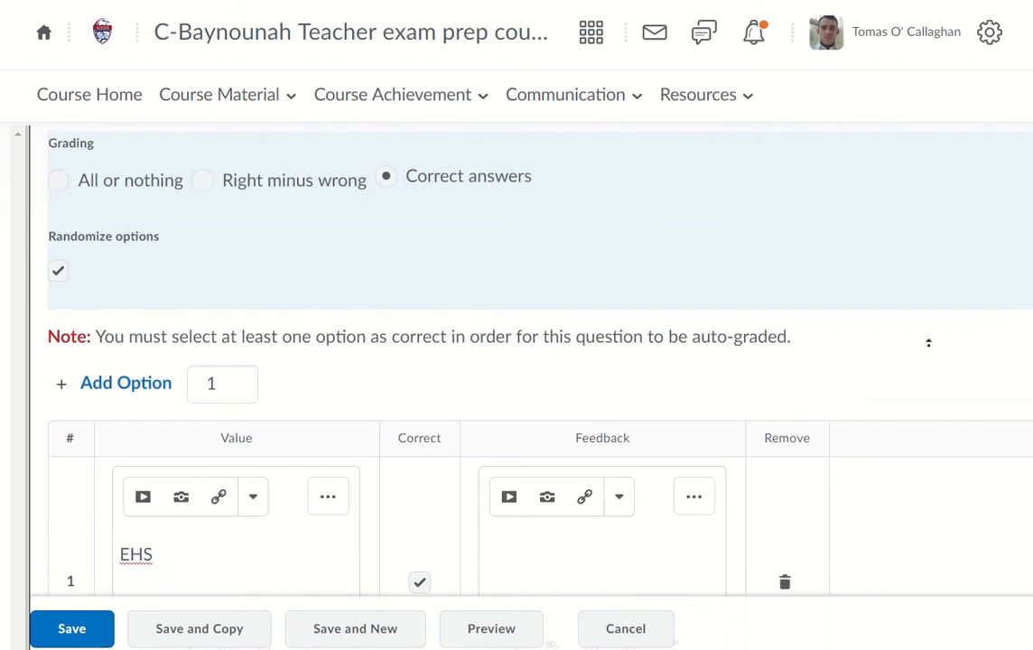
{"action": "scroll", "coordinate": [929, 342], "scroll_direction": "up", "scroll_amount": 10}
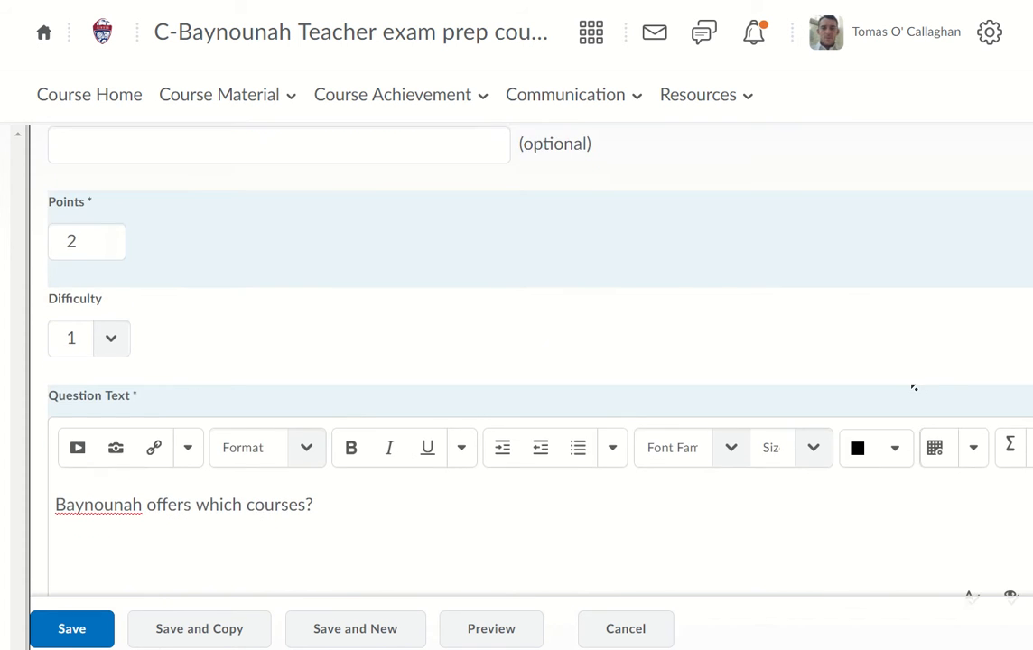
{"action": "scroll", "coordinate": [908, 379], "scroll_direction": "up", "scroll_amount": 3}
{"action": "scroll", "coordinate": [910, 479], "scroll_direction": "down", "scroll_amount": 2}
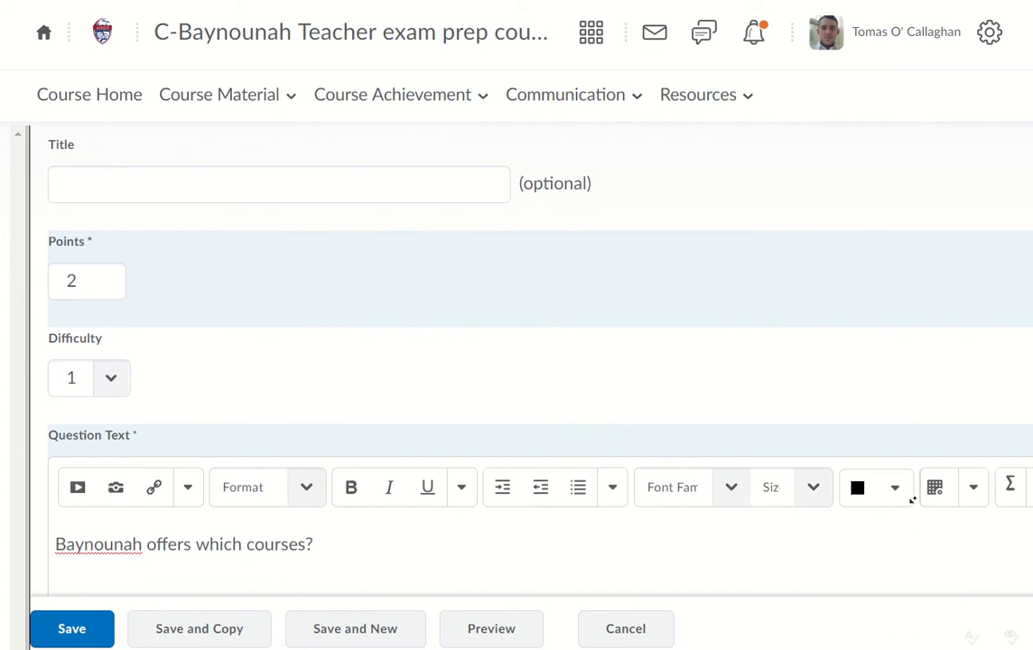
{"action": "scroll", "coordinate": [903, 479], "scroll_direction": "down", "scroll_amount": 5}
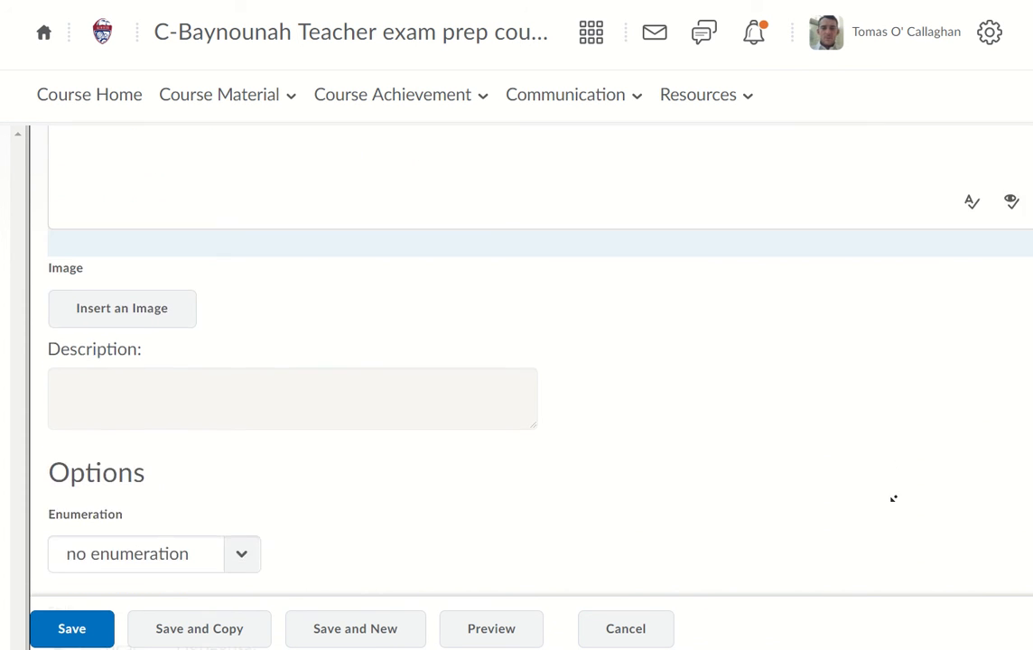
{"action": "scroll", "coordinate": [894, 498], "scroll_direction": "down", "scroll_amount": 3}
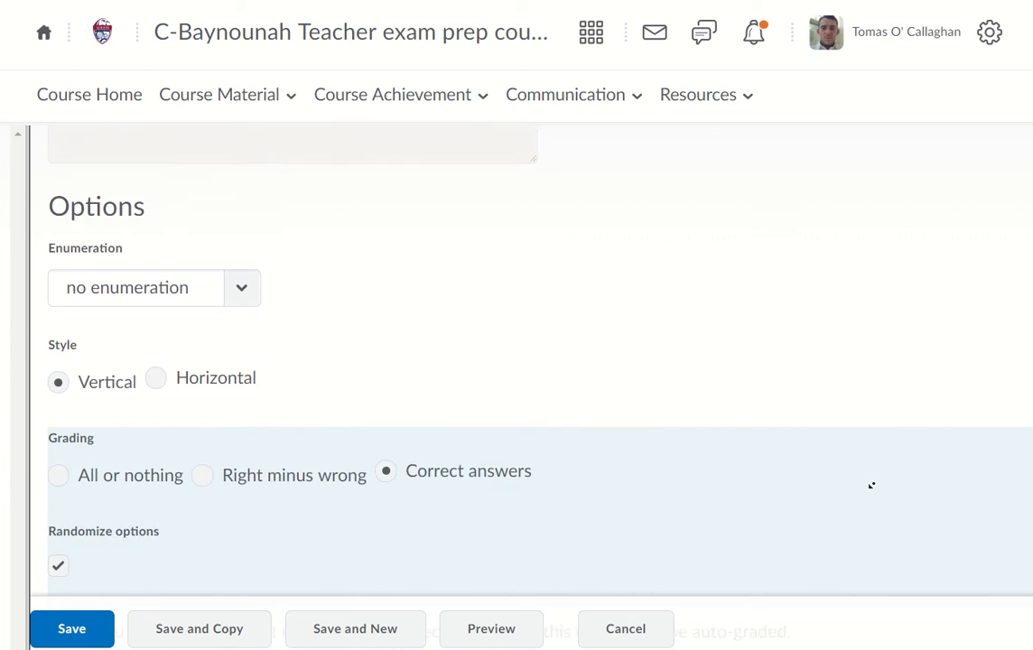
{"action": "scroll", "coordinate": [869, 482], "scroll_direction": "down", "scroll_amount": 2}
{"action": "right_click", "coordinate": [872, 479]}
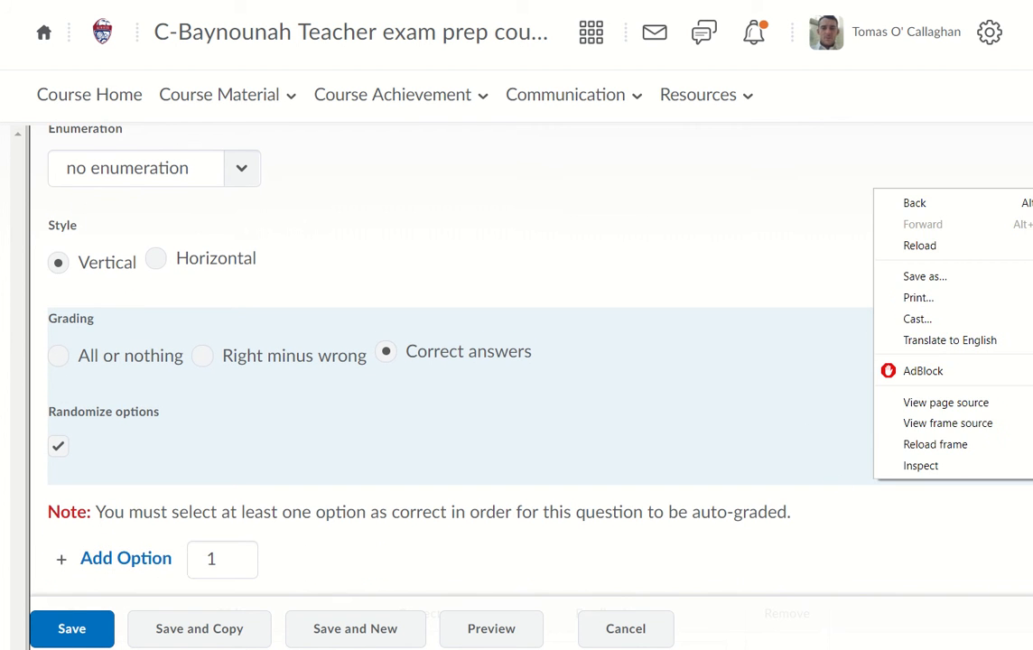
{"action": "left_click", "coordinate": [7, 362]}
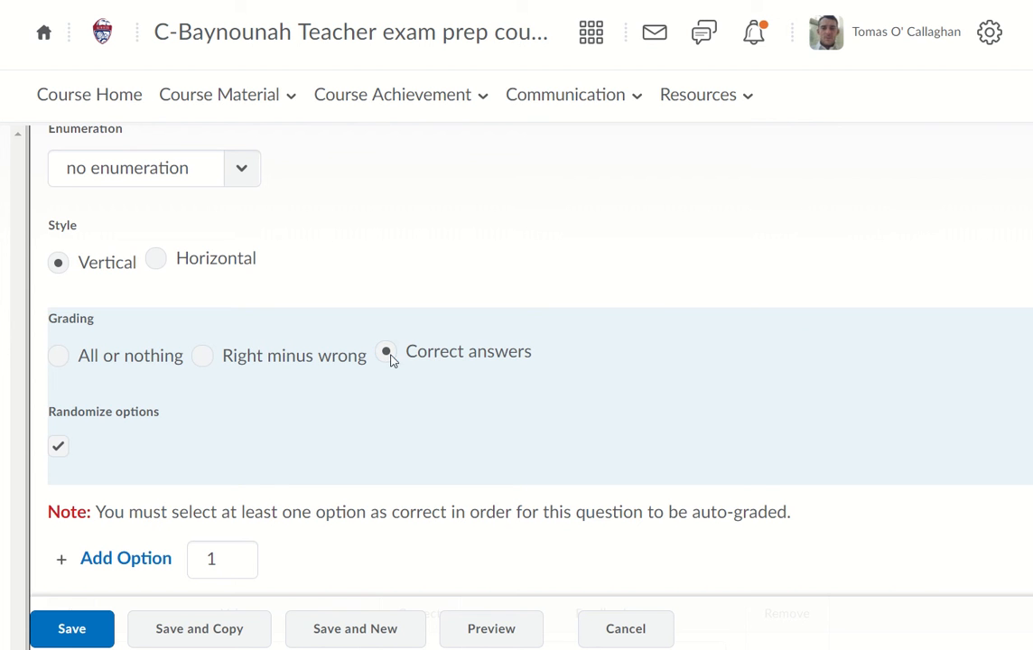
{"action": "middle_click", "coordinate": [794, 360]}
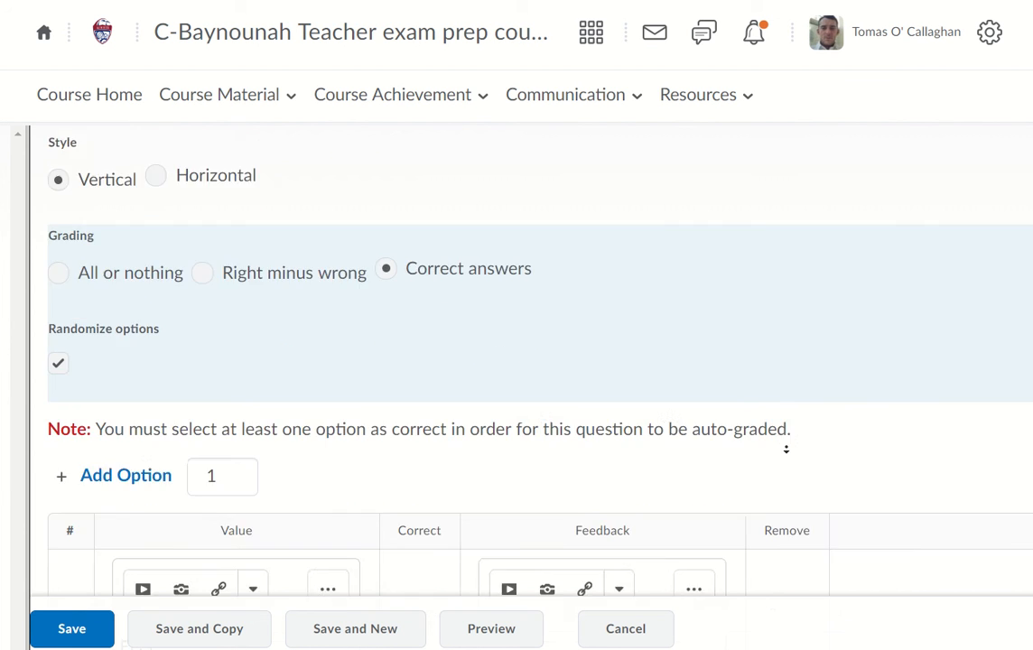
{"action": "scroll", "coordinate": [781, 411], "scroll_direction": "down", "scroll_amount": 1}
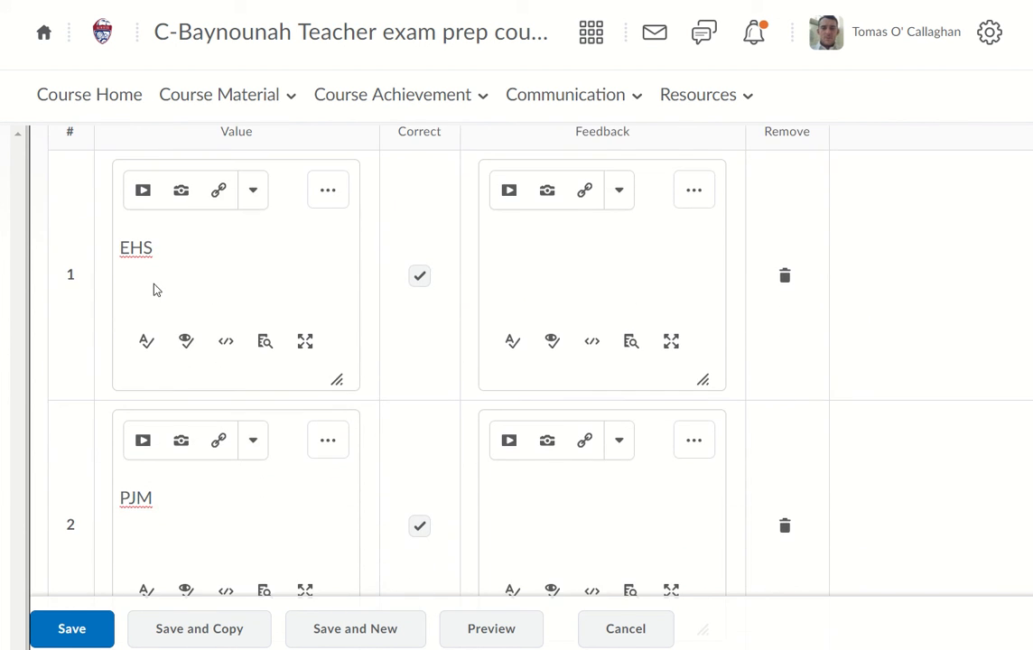
{"action": "middle_click", "coordinate": [944, 315]}
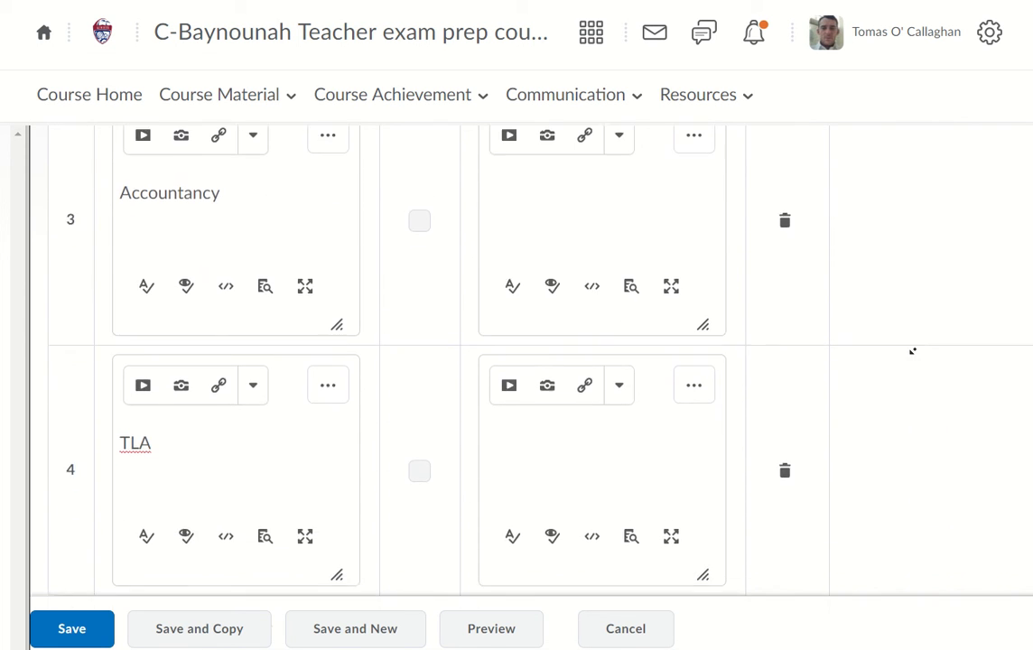
Step: Save the multi-select question and compare the points of the questions in the LMS PD Quiz list
{"action": "left_click", "coordinate": [57, 630]}
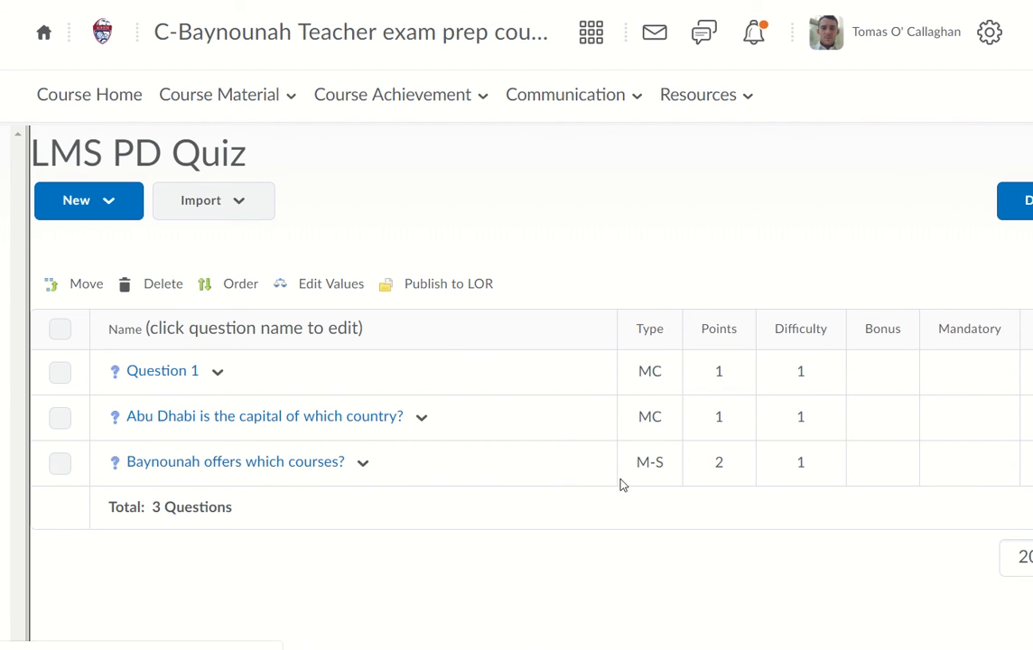
{"action": "double_click", "coordinate": [718, 465]}
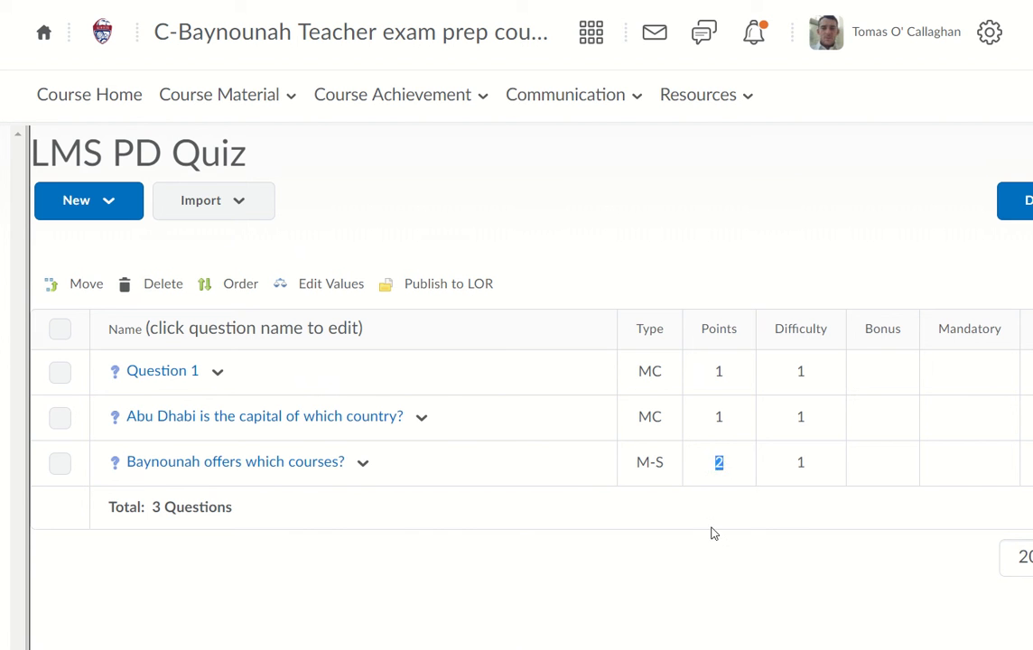
{"action": "double_click", "coordinate": [720, 418]}
{"action": "double_click", "coordinate": [718, 372]}
Step: Duplicate the "Baynounah offers which courses?" question and save the copy in the quiz
{"action": "left_click", "coordinate": [224, 462]}
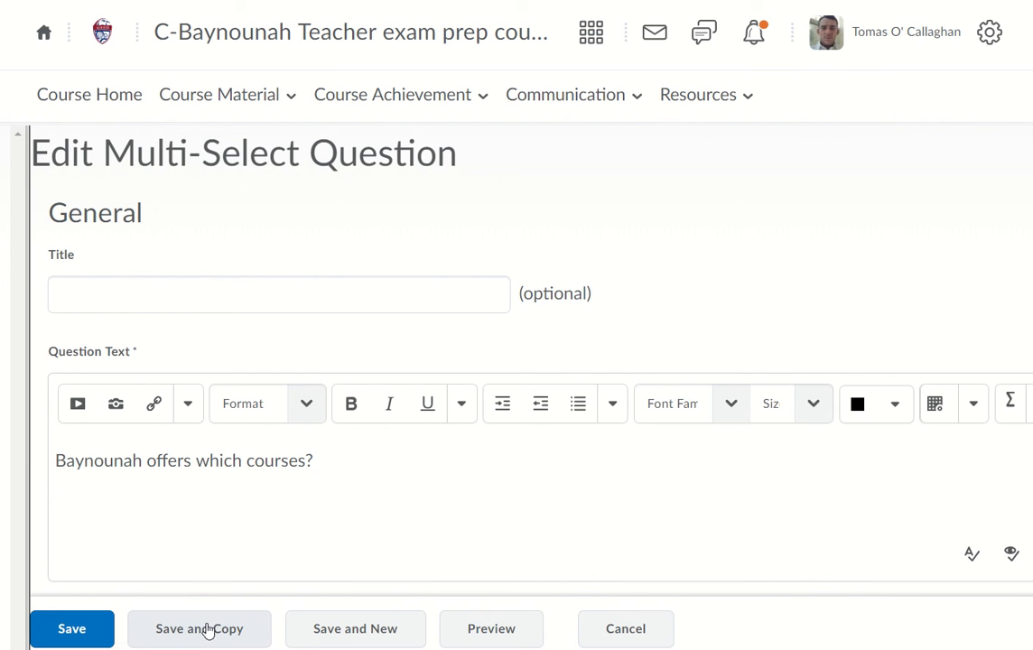
{"action": "left_click", "coordinate": [208, 629]}
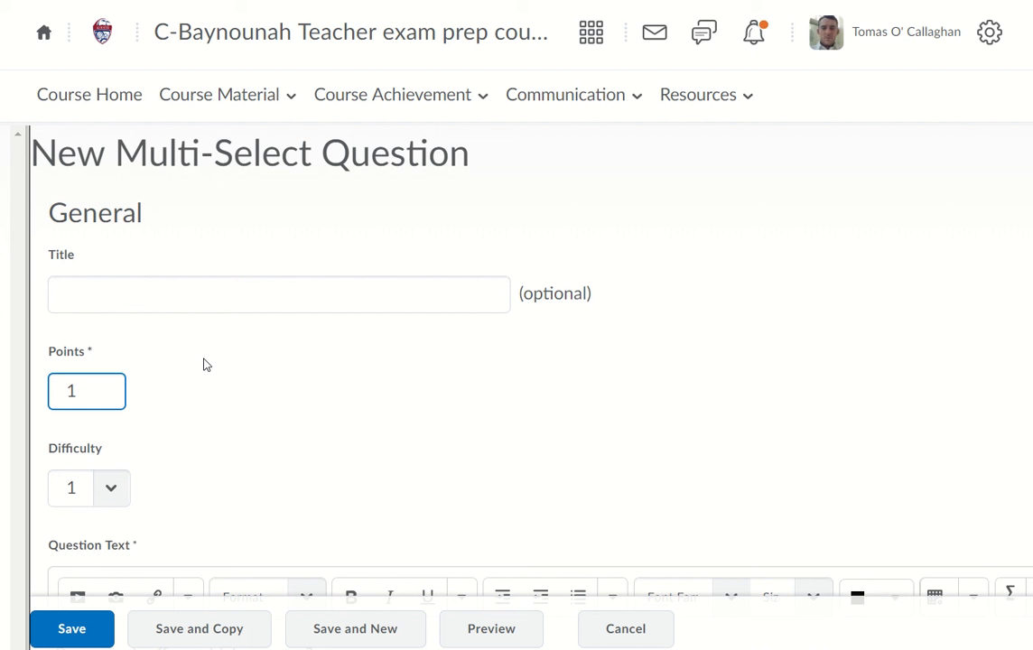
{"action": "left_click", "coordinate": [83, 638]}
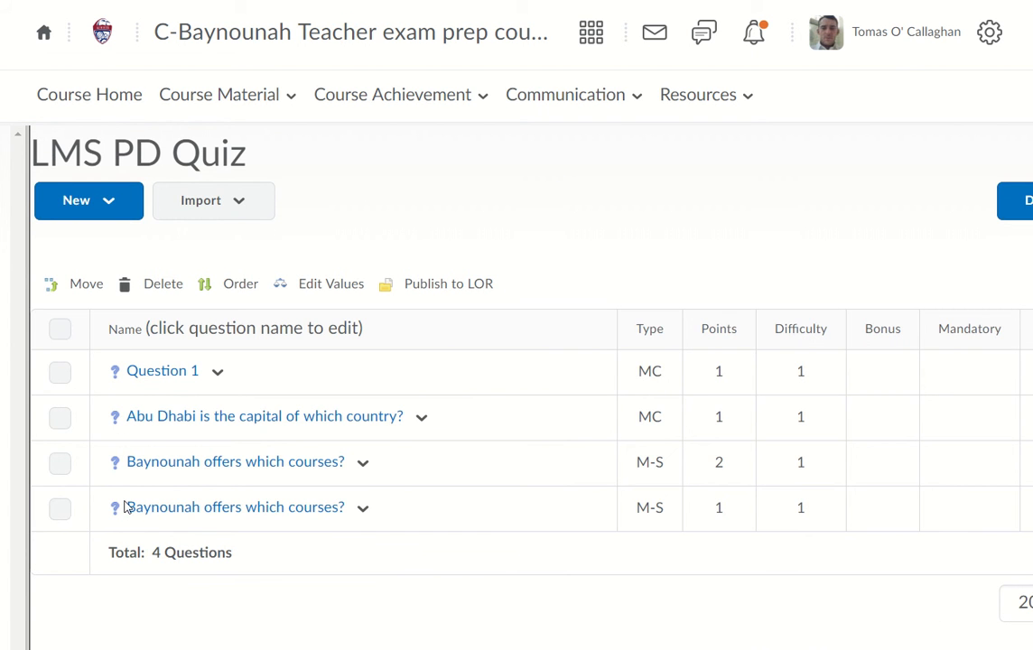
Step: Replace the question text of the one-point copy with "Which of the people below teach at Baynounah?"
{"action": "left_click", "coordinate": [188, 508]}
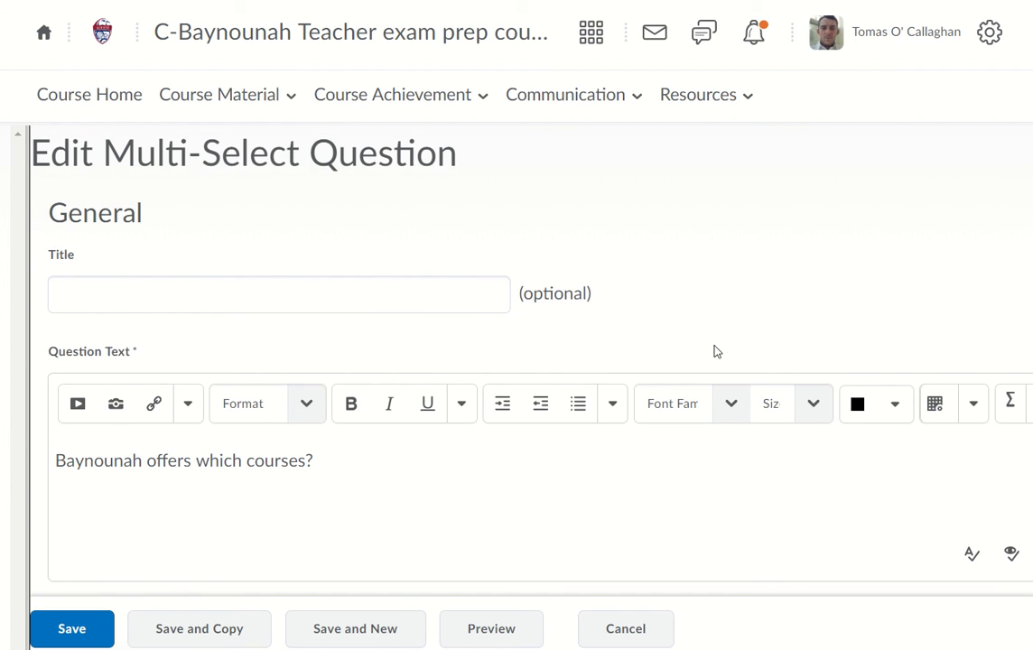
{"action": "scroll", "coordinate": [650, 266], "scroll_direction": "down", "scroll_amount": 3}
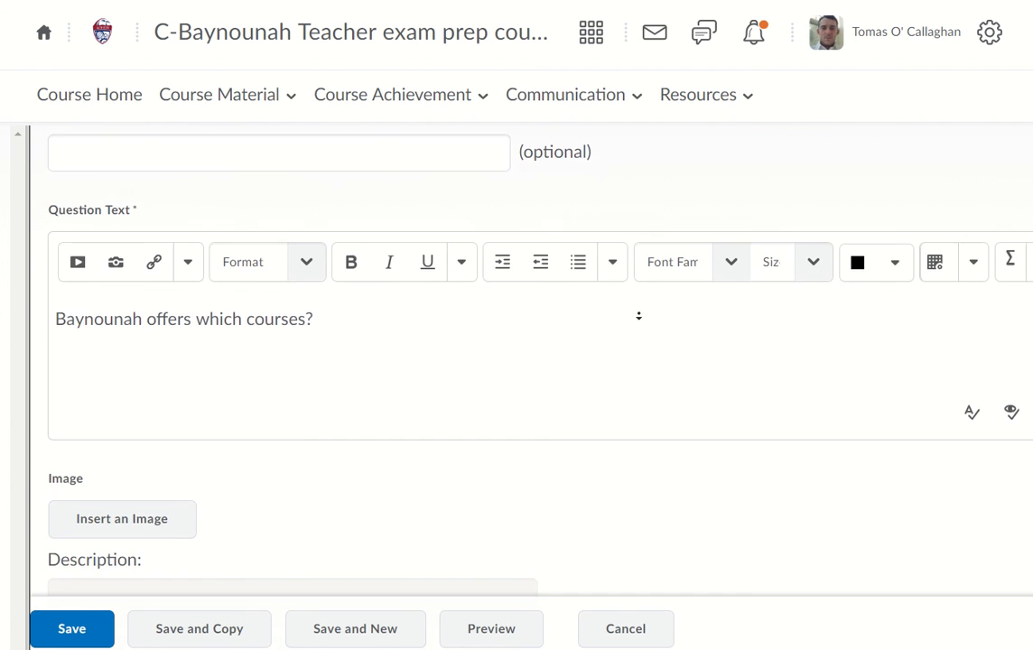
{"action": "left_click_drag", "start_coordinate": [334, 299], "coordinate": [28, 305]}
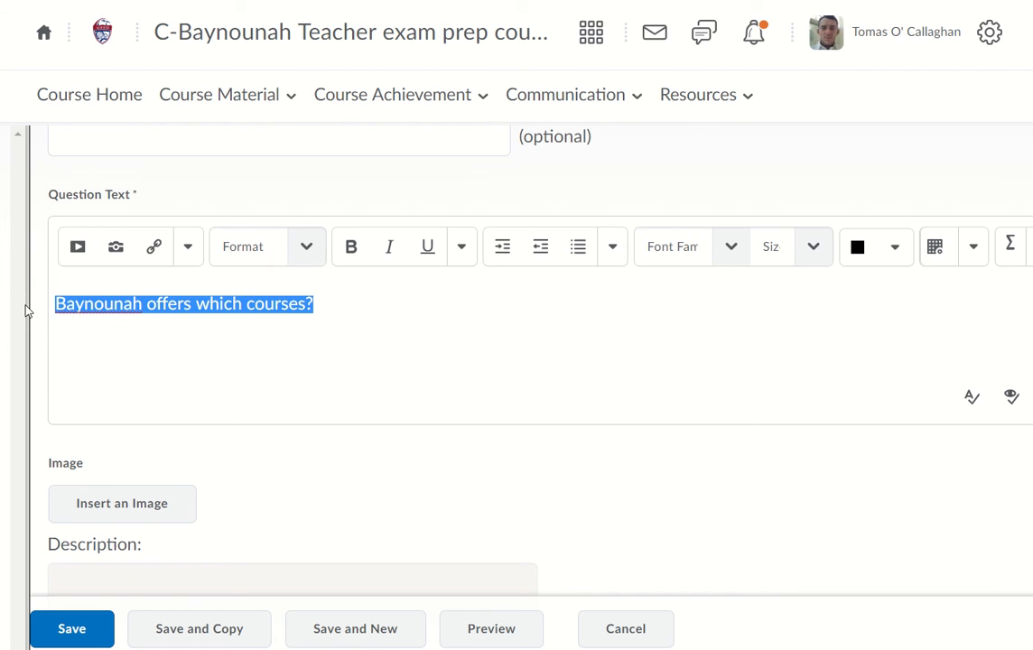
{"action": "type", "text": "Wh"}
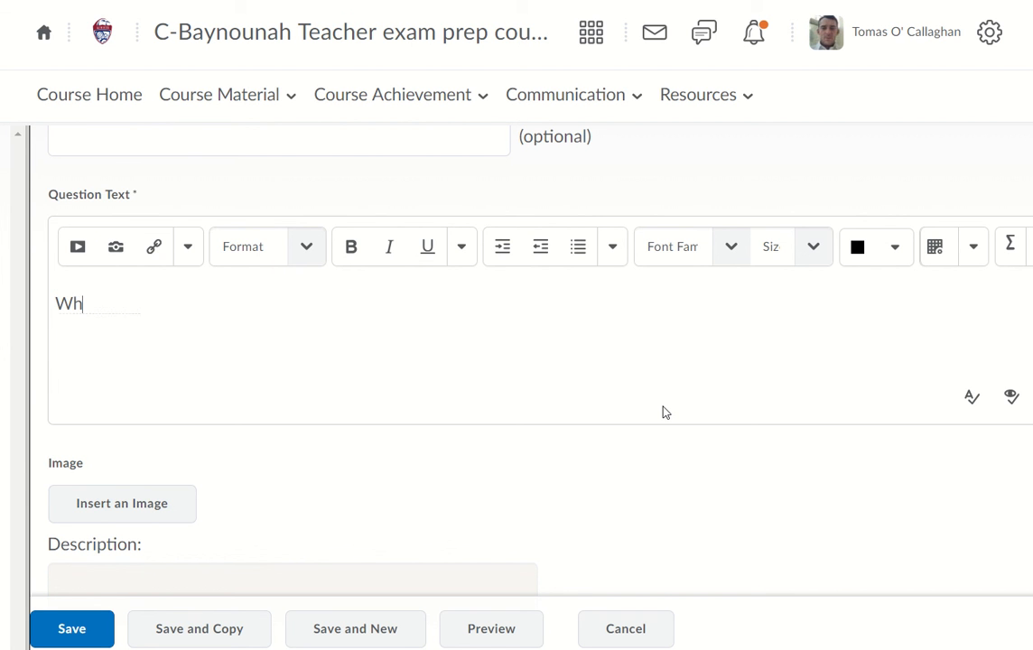
{"action": "type", "text": "ich of the people"}
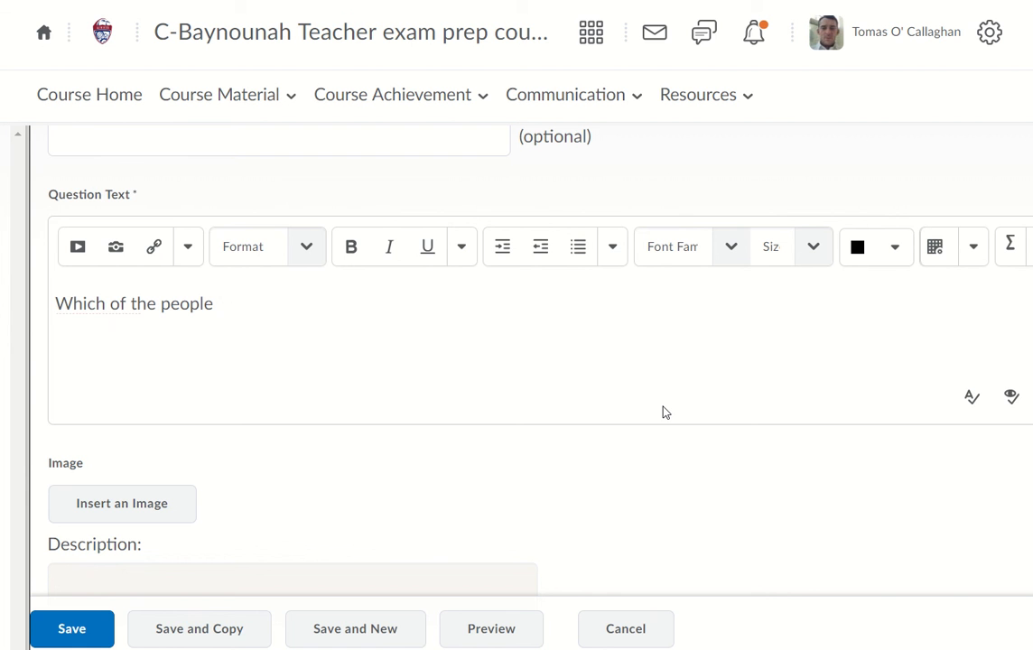
{"action": "type", "text": " below teach a"}
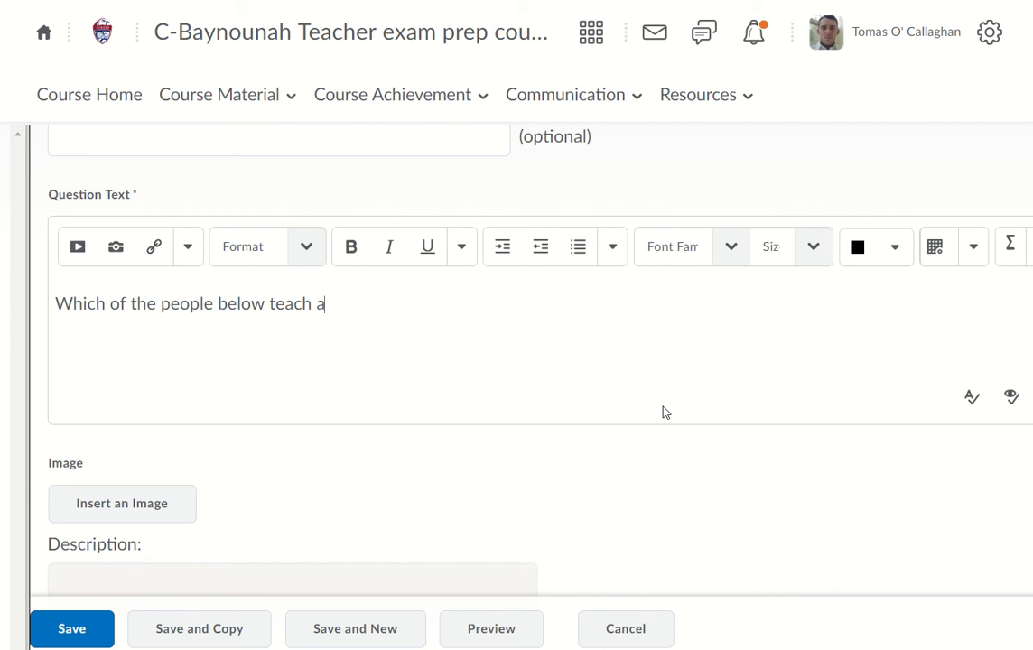
{"action": "type", "text": "t Baynounah?"}
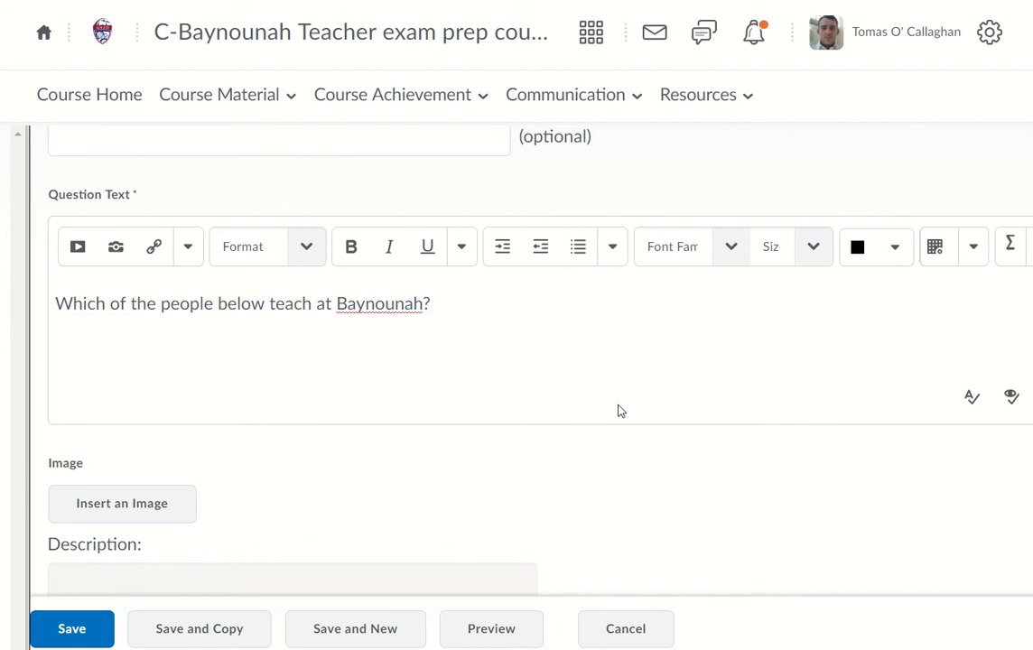
Step: Examine the copied question's enumeration, style, grading, randomization and answer option settings
{"action": "scroll", "coordinate": [468, 426], "scroll_direction": "down", "scroll_amount": 7}
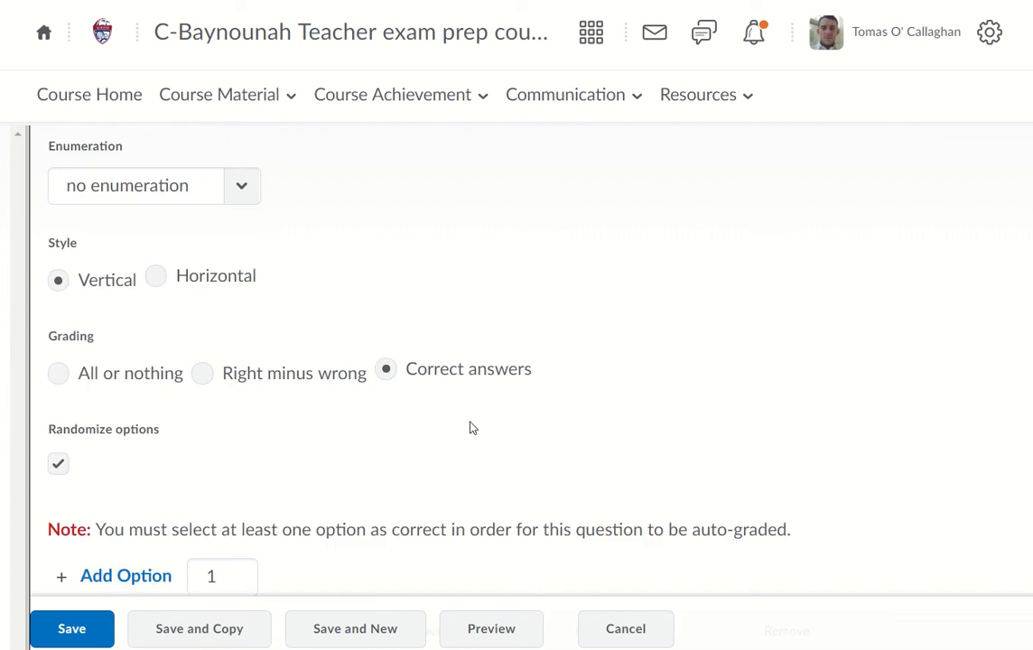
{"action": "scroll", "coordinate": [315, 422], "scroll_direction": "down", "scroll_amount": 3}
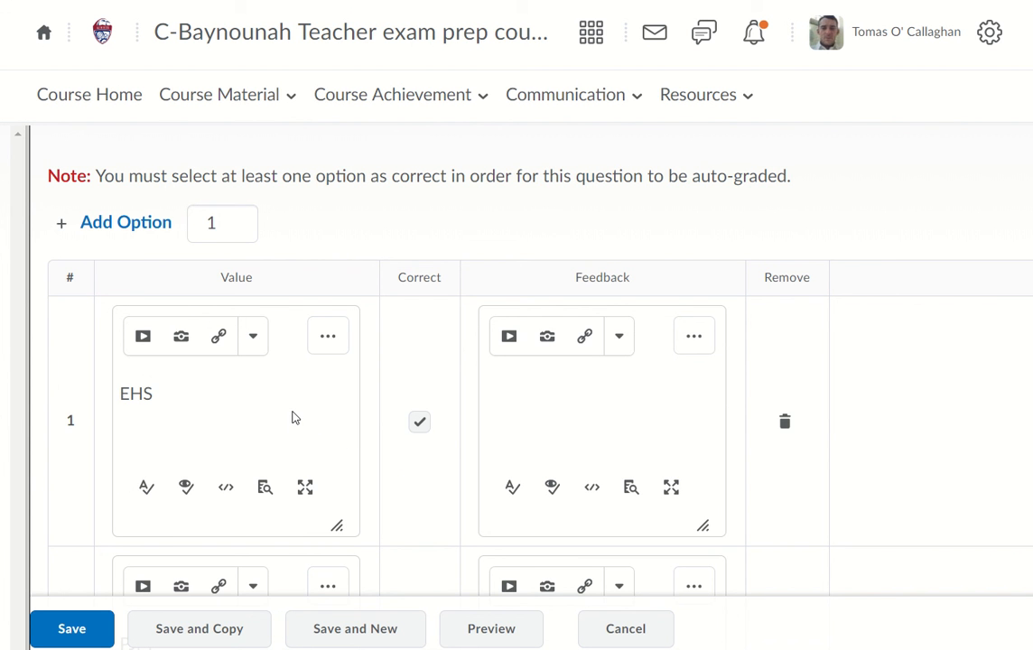
{"action": "scroll", "coordinate": [266, 352], "scroll_direction": "up", "scroll_amount": 5}
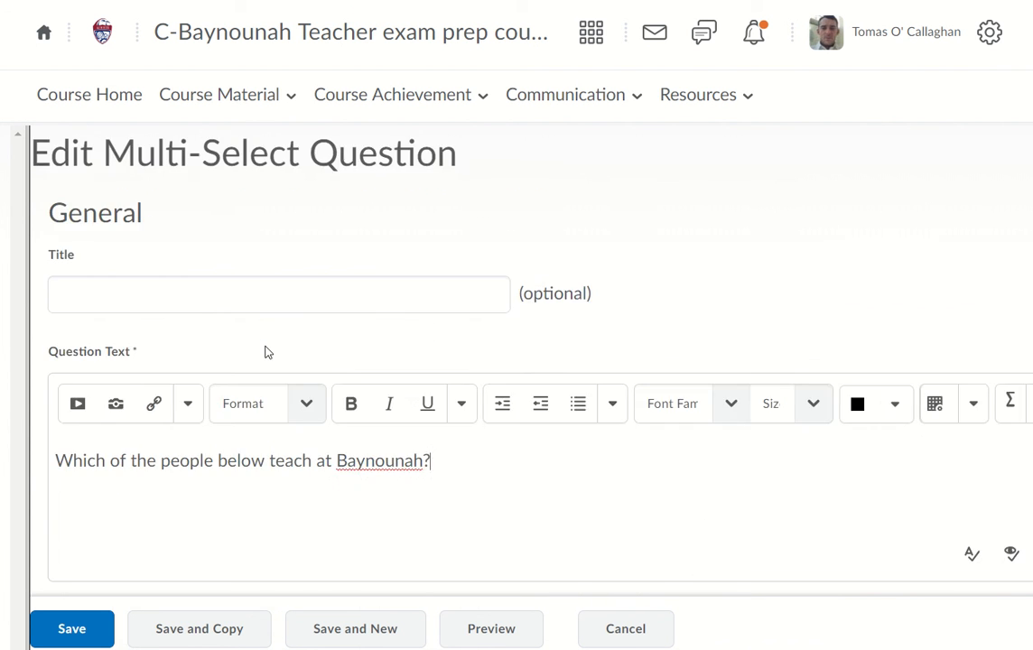
{"action": "scroll", "coordinate": [267, 353], "scroll_direction": "down", "scroll_amount": 10}
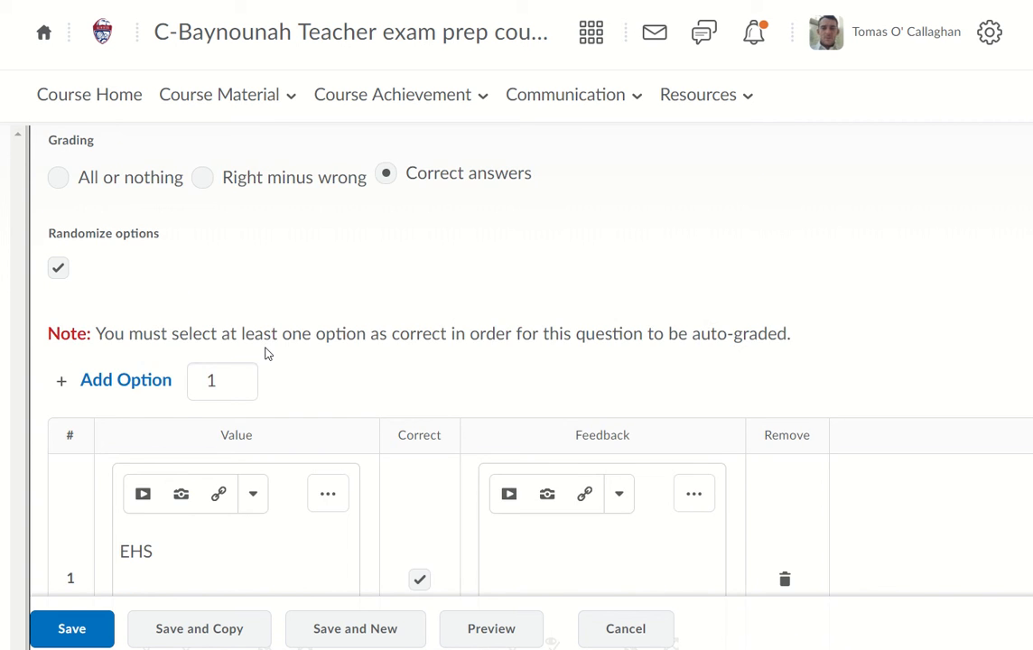
{"action": "scroll", "coordinate": [266, 353], "scroll_direction": "up", "scroll_amount": 10}
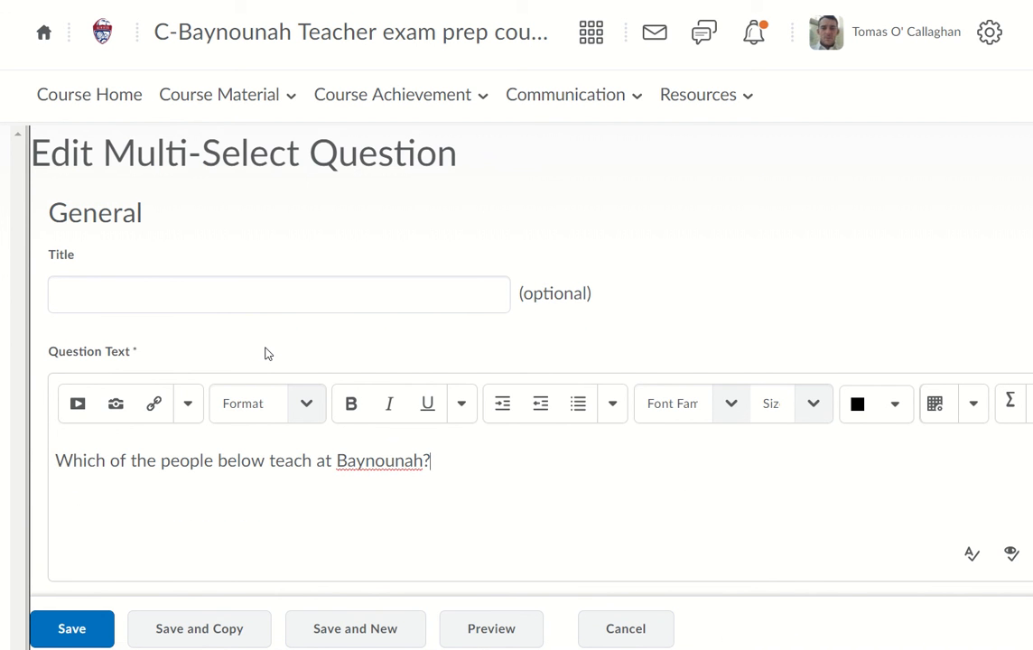
Step: Replace the first two answer options of the copied question with the first names of two teachers
{"action": "scroll", "coordinate": [267, 353], "scroll_direction": "down", "scroll_amount": 3}
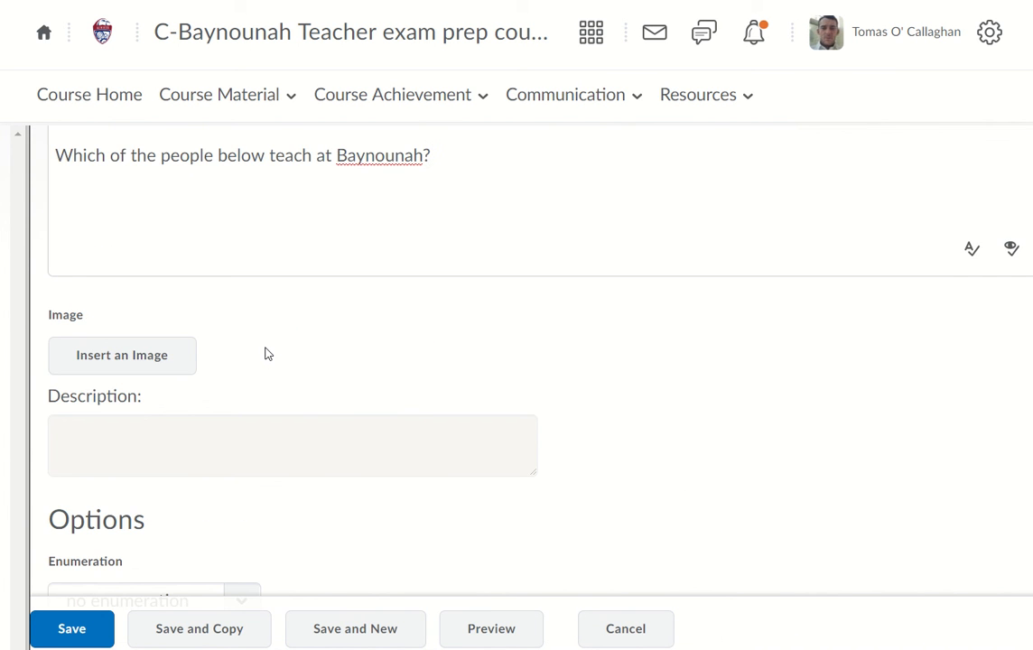
{"action": "scroll", "coordinate": [625, 398], "scroll_direction": "down", "scroll_amount": 4}
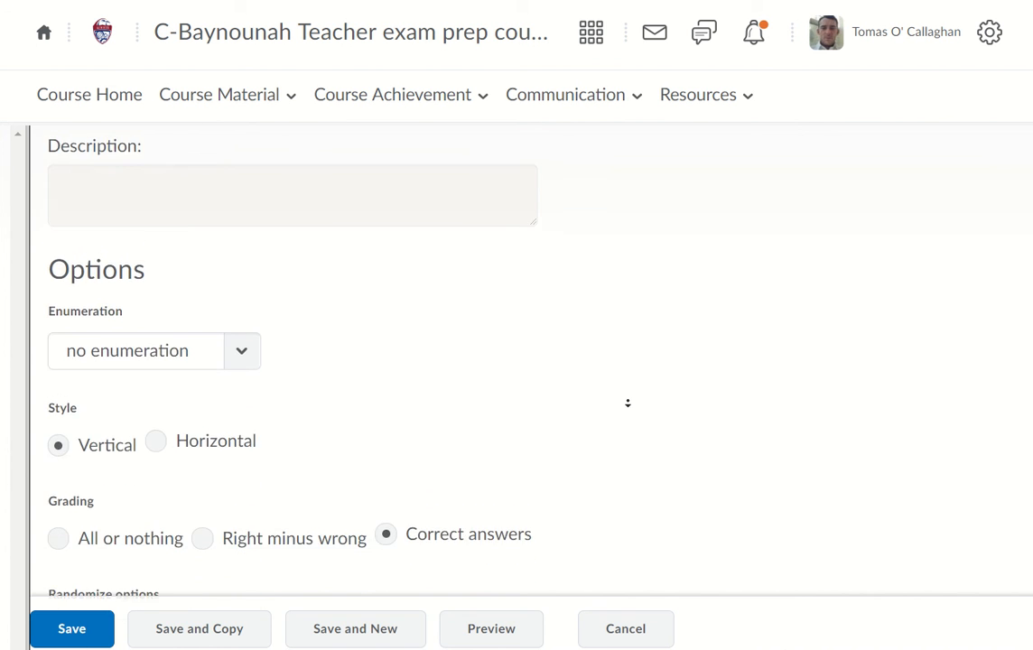
{"action": "scroll", "coordinate": [627, 403], "scroll_direction": "down", "scroll_amount": 7}
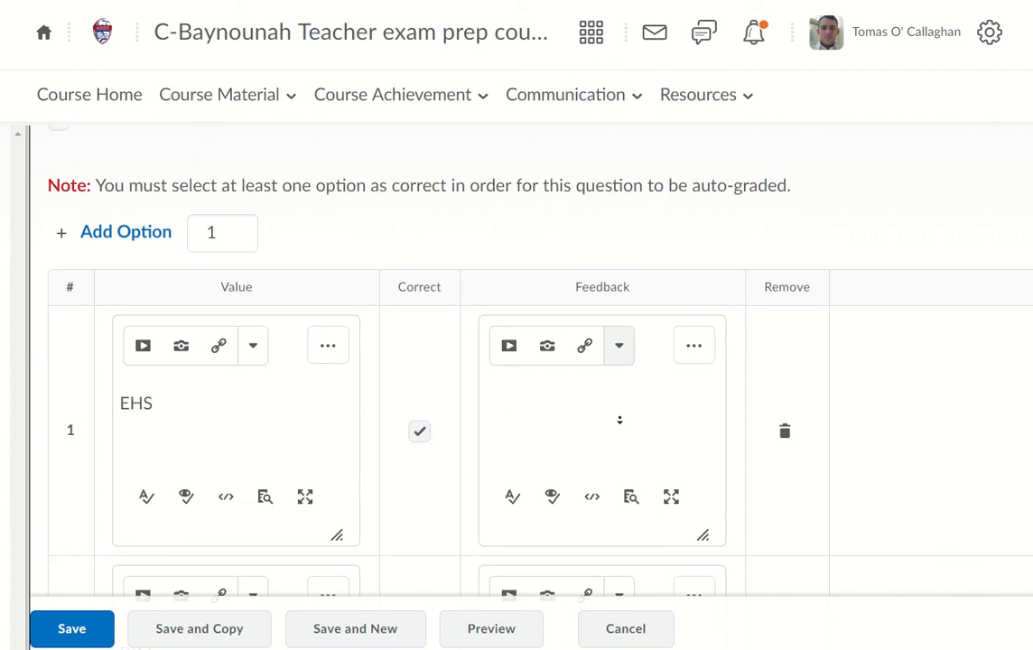
{"action": "scroll", "coordinate": [603, 424], "scroll_direction": "down", "scroll_amount": 1}
{"action": "scroll", "coordinate": [525, 305], "scroll_direction": "up", "scroll_amount": 2}
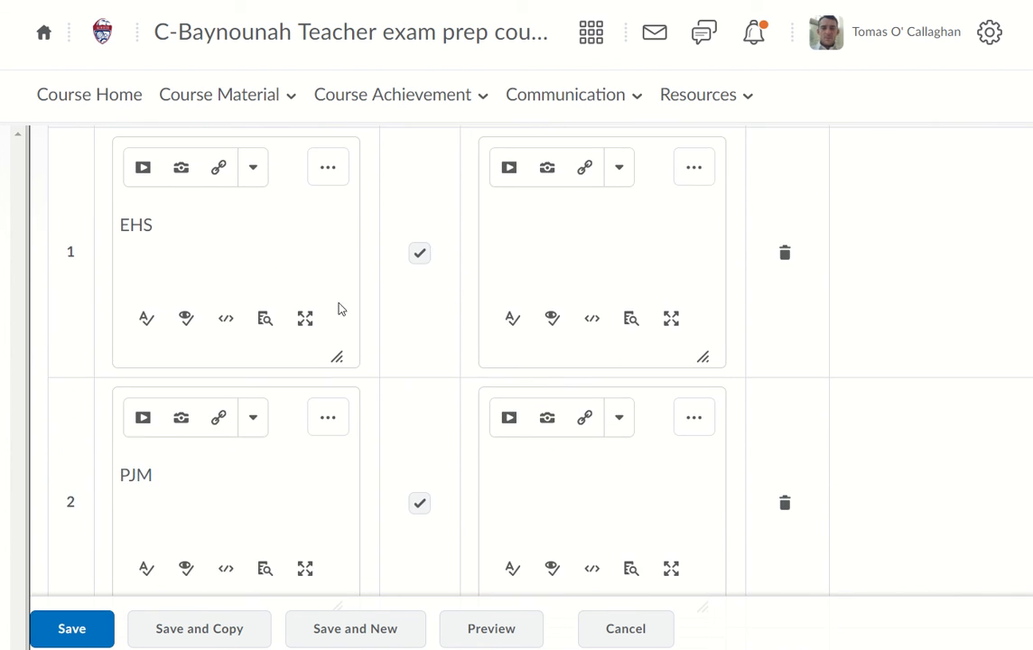
{"action": "left_click_drag", "start_coordinate": [131, 223], "coordinate": [76, 230]}
{"action": "key", "text": "Delete"}
{"action": "key", "text": "Delete"}
{"action": "key", "text": "Delete"}
{"action": "type", "text": "Patrick"}
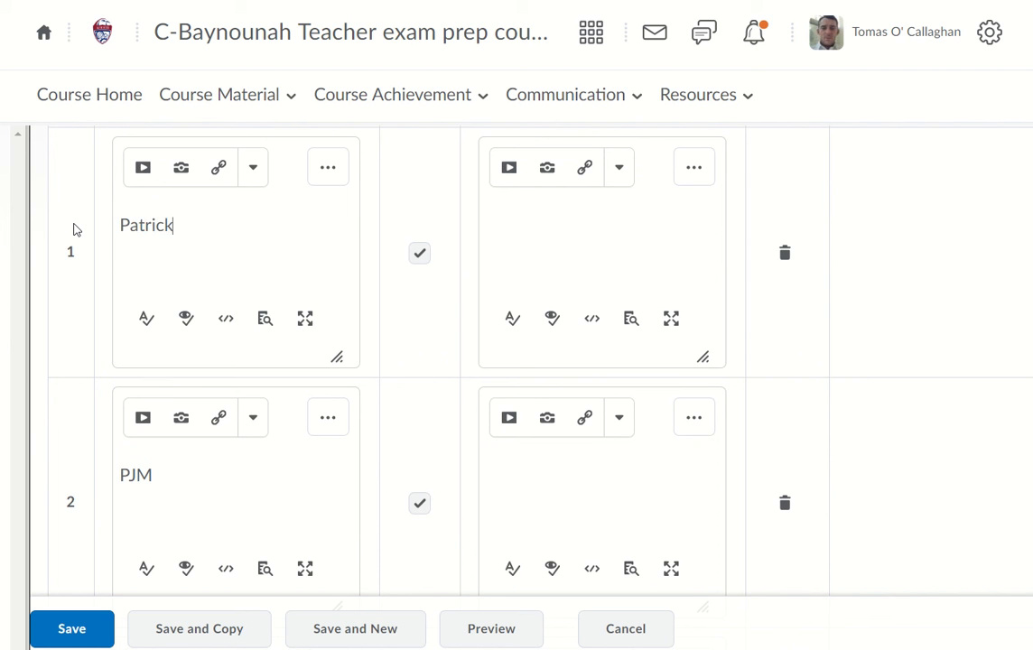
{"action": "double_click", "coordinate": [137, 474]}
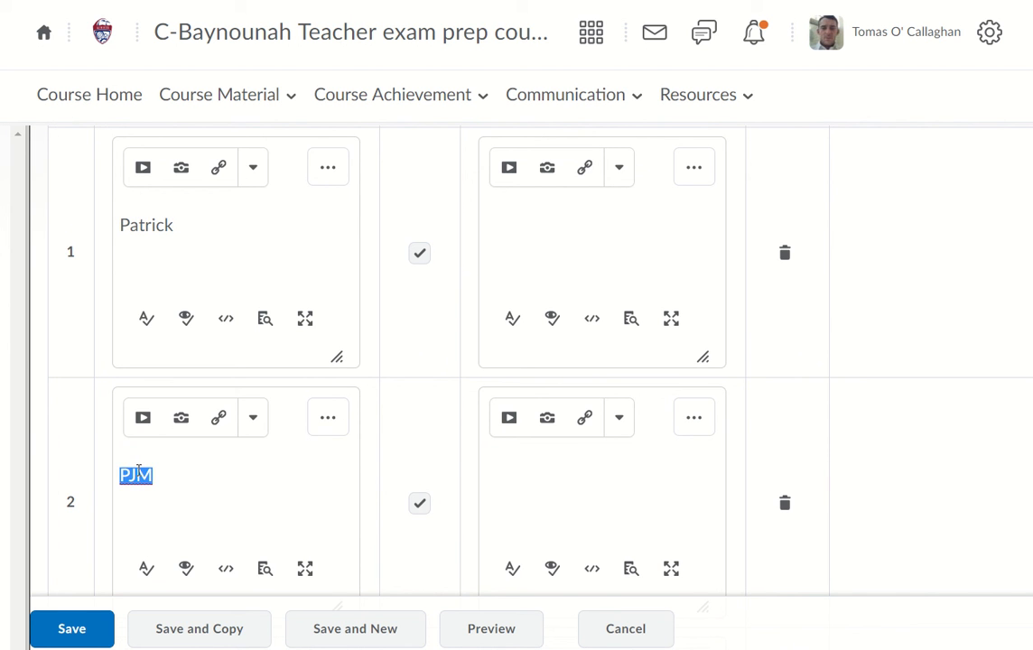
{"action": "type", "text": "David"}
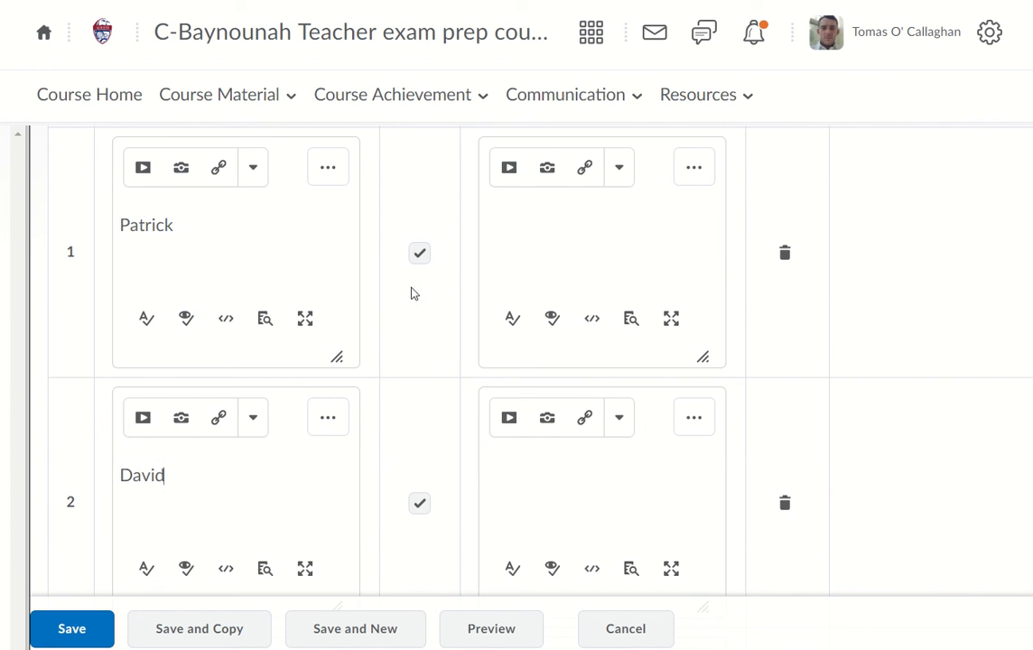
Step: Replace the third answer option, Accountancy, with another teacher's first name and mark it as correct
{"action": "scroll", "coordinate": [396, 380], "scroll_direction": "down", "scroll_amount": 3}
{"action": "double_click", "coordinate": [170, 449]}
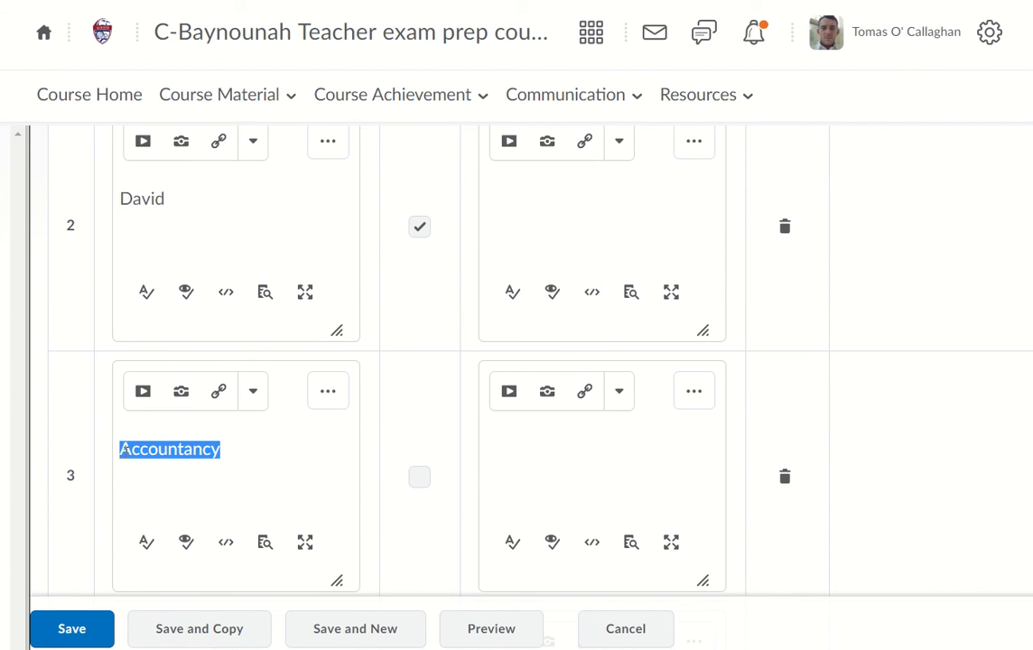
{"action": "type", "text": "Manoubi"}
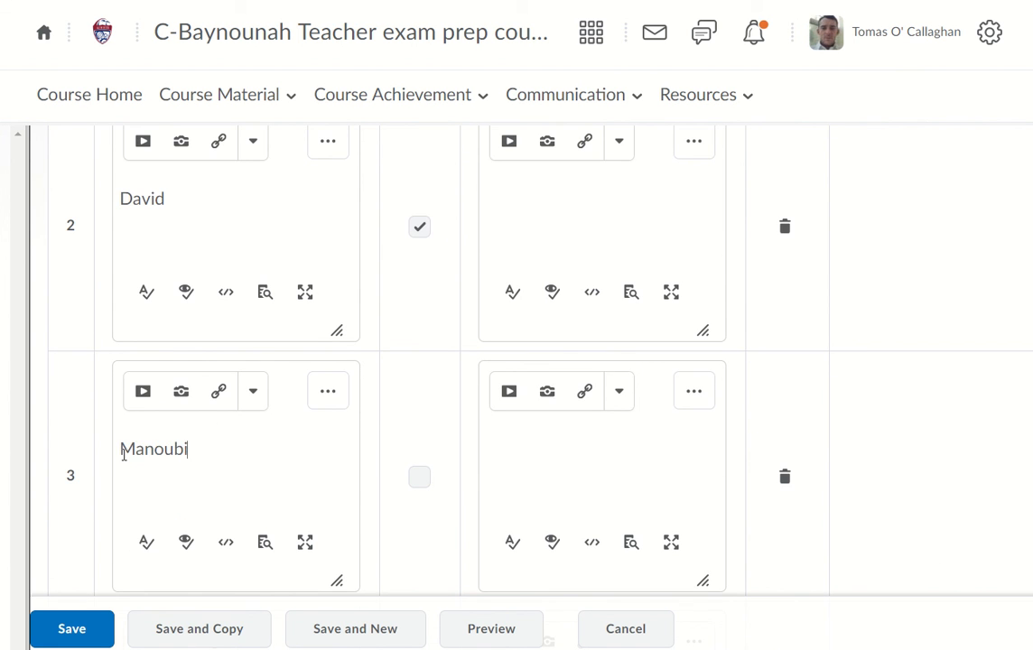
{"action": "type", "text": "a"}
{"action": "left_click", "coordinate": [420, 479]}
{"action": "scroll", "coordinate": [396, 367], "scroll_direction": "down", "scroll_amount": 3}
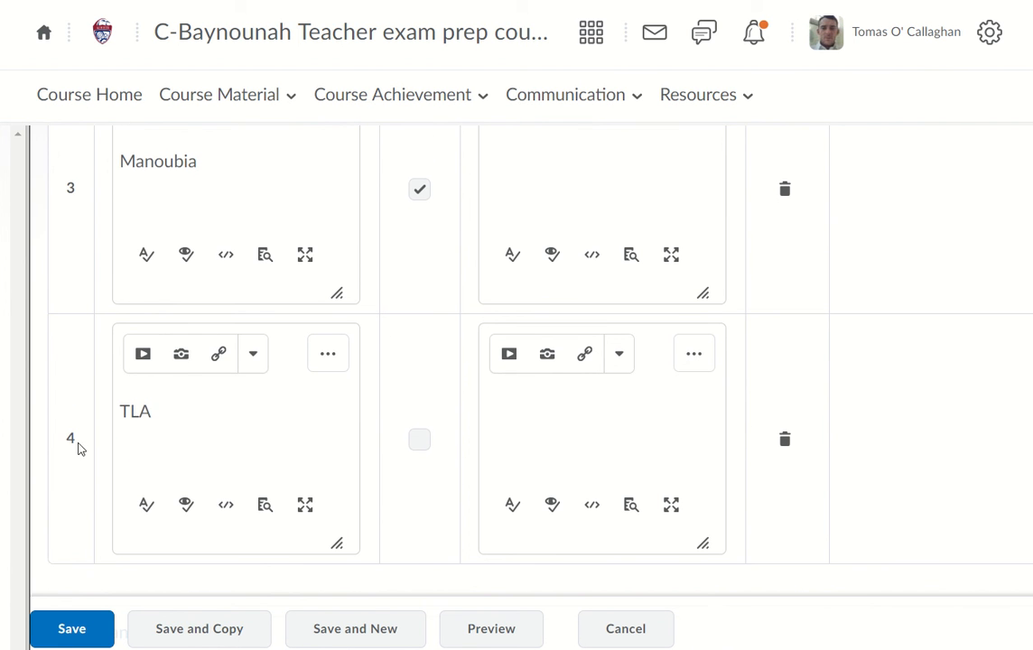
Step: Replace the fourth answer option, TLA, with another person's first name and save the question
{"action": "double_click", "coordinate": [136, 413]}
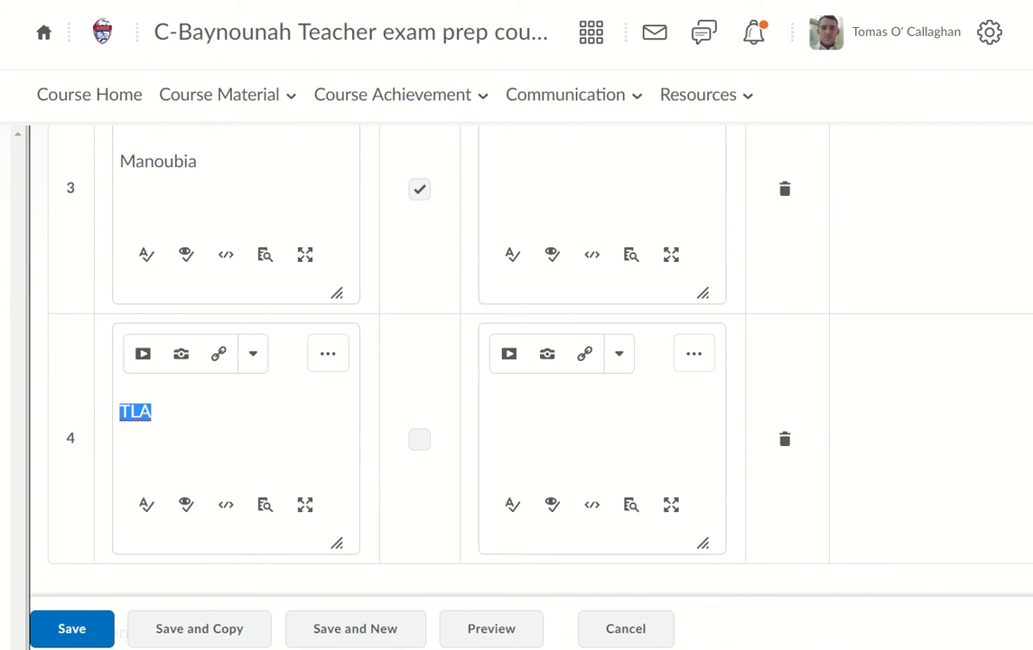
{"action": "type", "text": "Simon"}
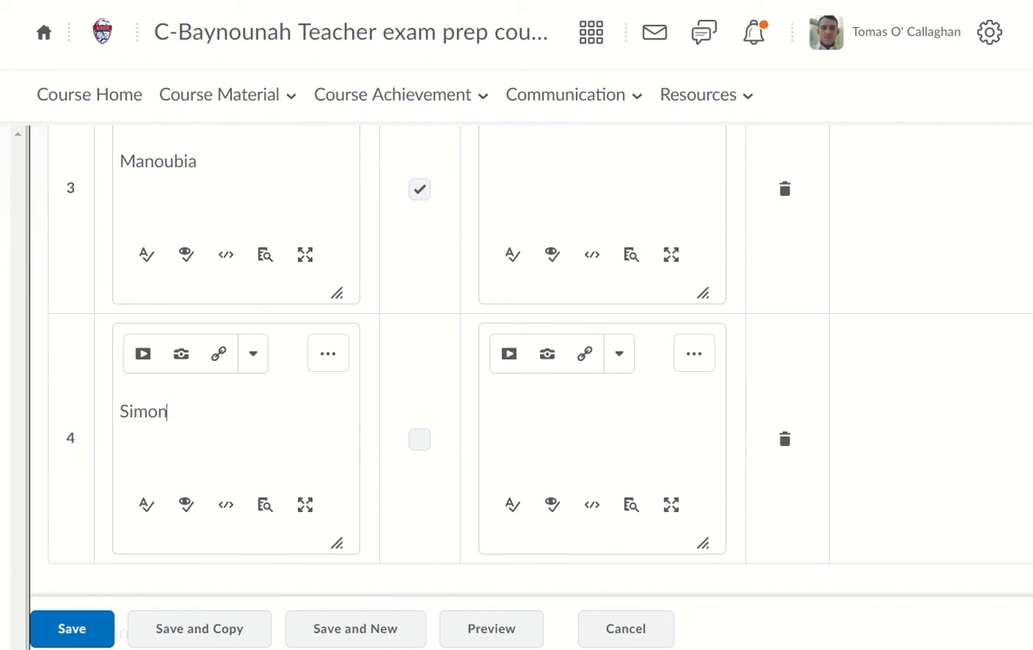
{"action": "scroll", "coordinate": [886, 388], "scroll_direction": "down", "scroll_amount": 2}
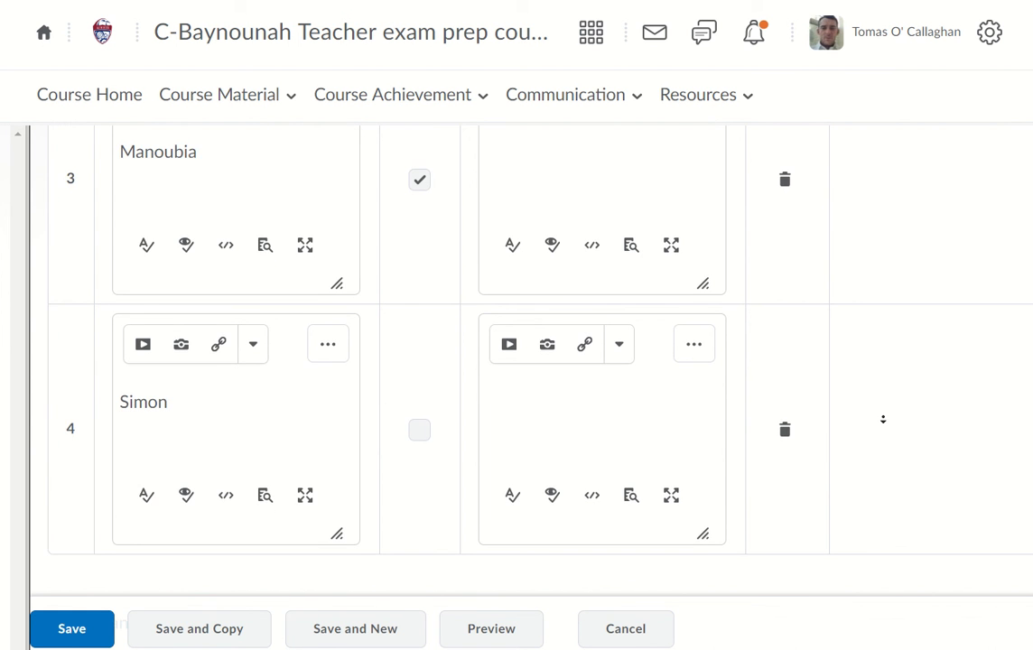
{"action": "scroll", "coordinate": [882, 433], "scroll_direction": "down", "scroll_amount": 2}
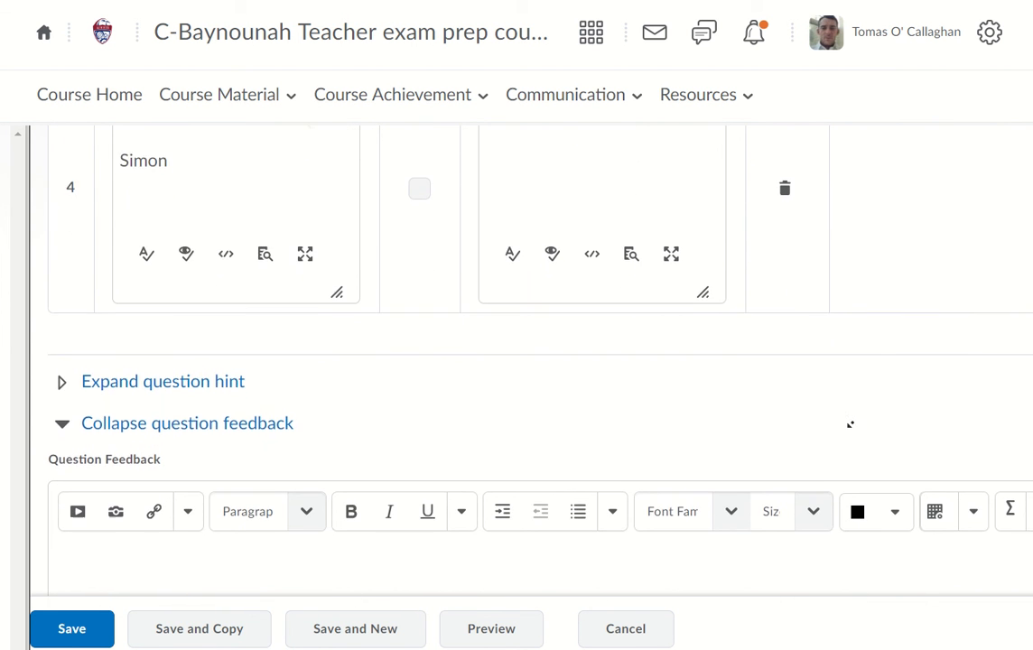
{"action": "left_click", "coordinate": [71, 629]}
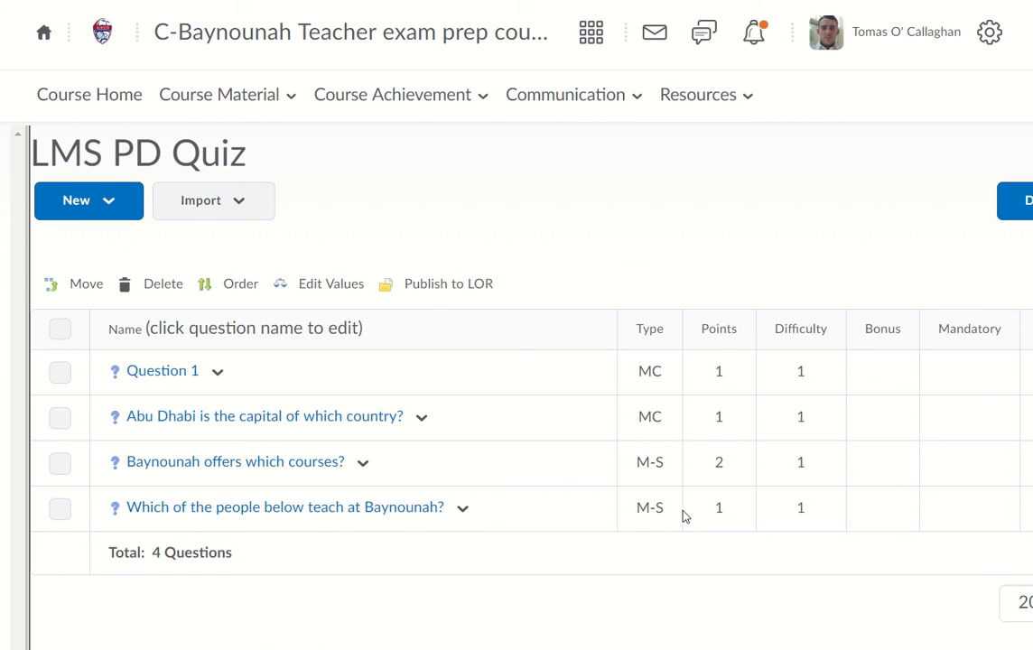
Step: Set the points of the question "Which of the people below teach at Baynounah?" to 3 and save the value
{"action": "left_click_drag", "start_coordinate": [714, 513], "coordinate": [726, 514]}
{"action": "left_click", "coordinate": [59, 508]}
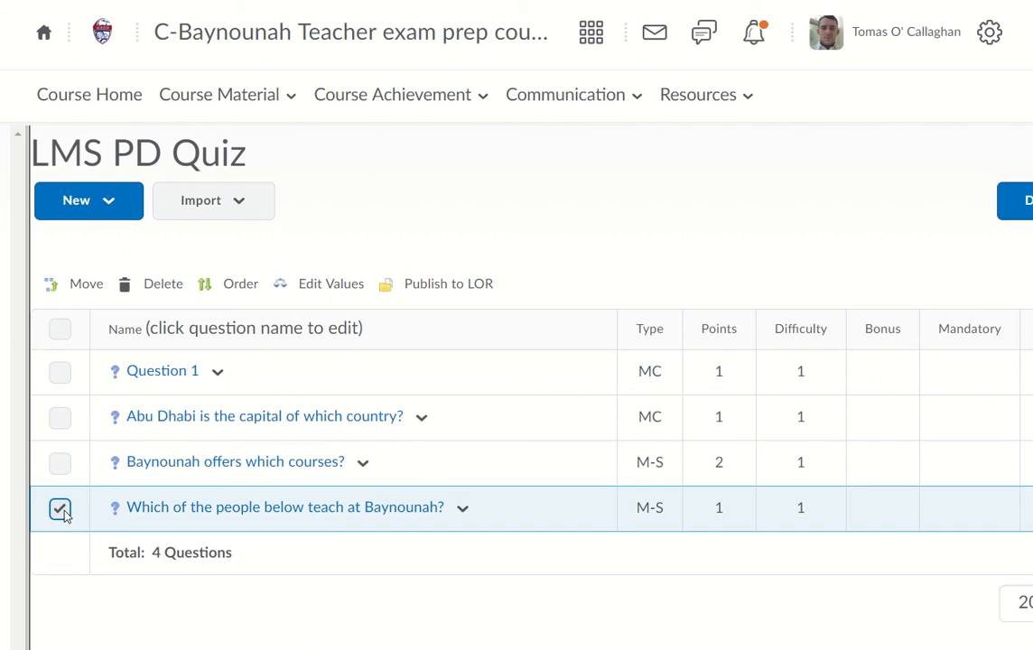
{"action": "left_click", "coordinate": [316, 287]}
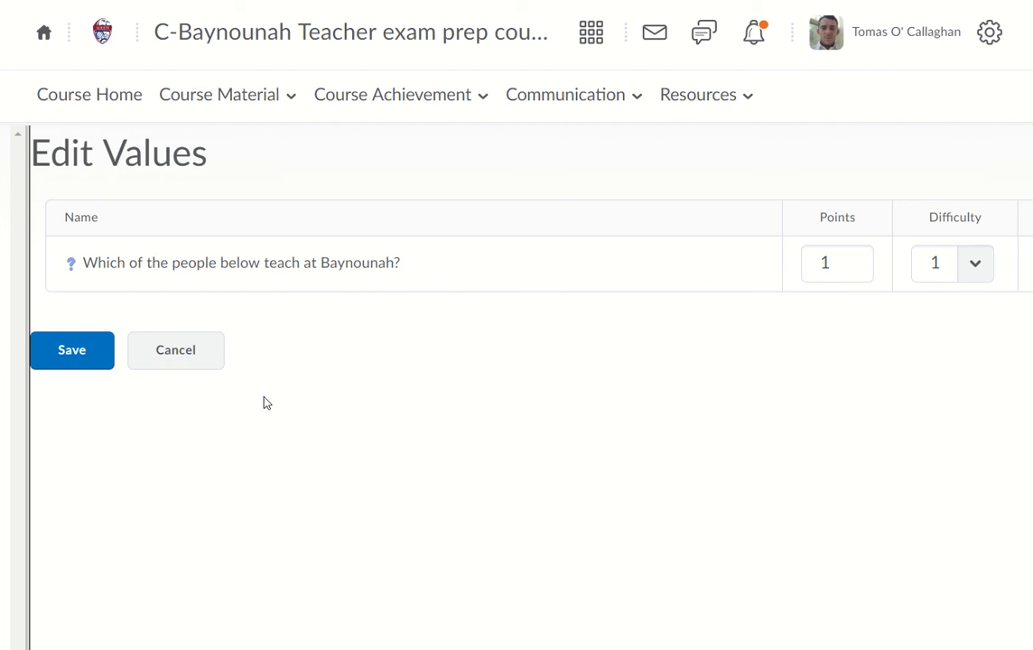
{"action": "left_click_drag", "start_coordinate": [847, 267], "coordinate": [620, 299]}
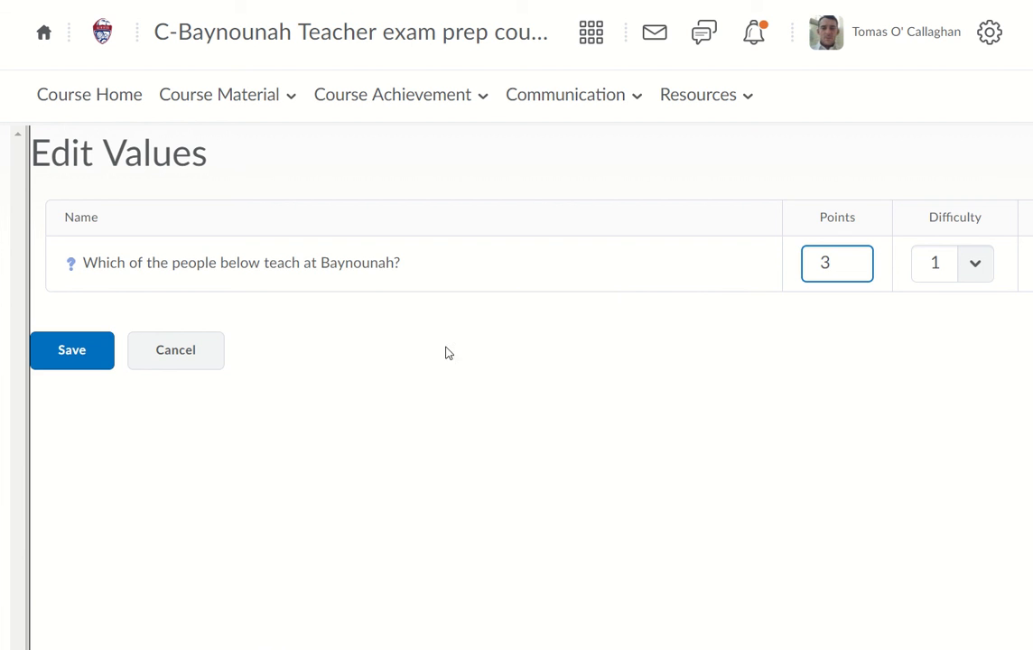
{"action": "left_click", "coordinate": [90, 354]}
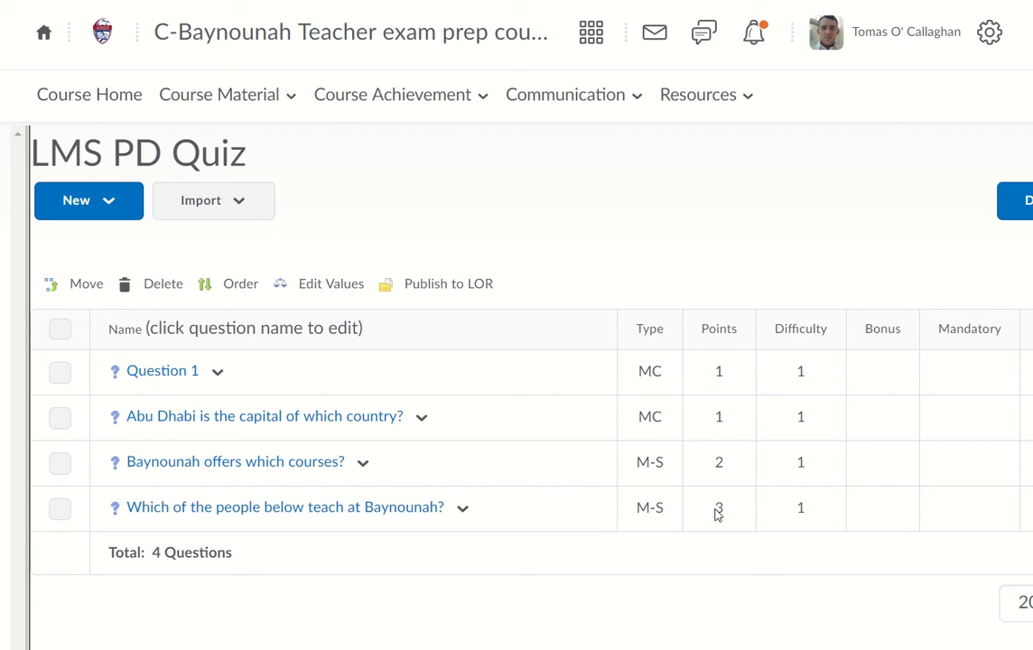
Step: Finish editing the questions and return to the properties of the LMS PD Quiz
{"action": "key", "text": "super+Down"}
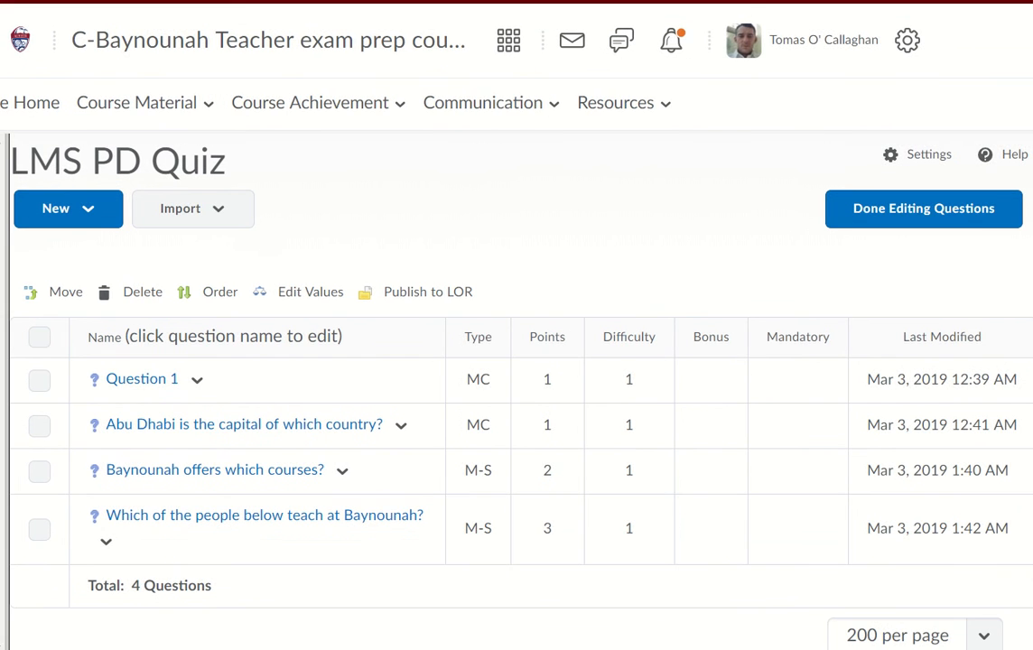
{"action": "left_click", "coordinate": [880, 217]}
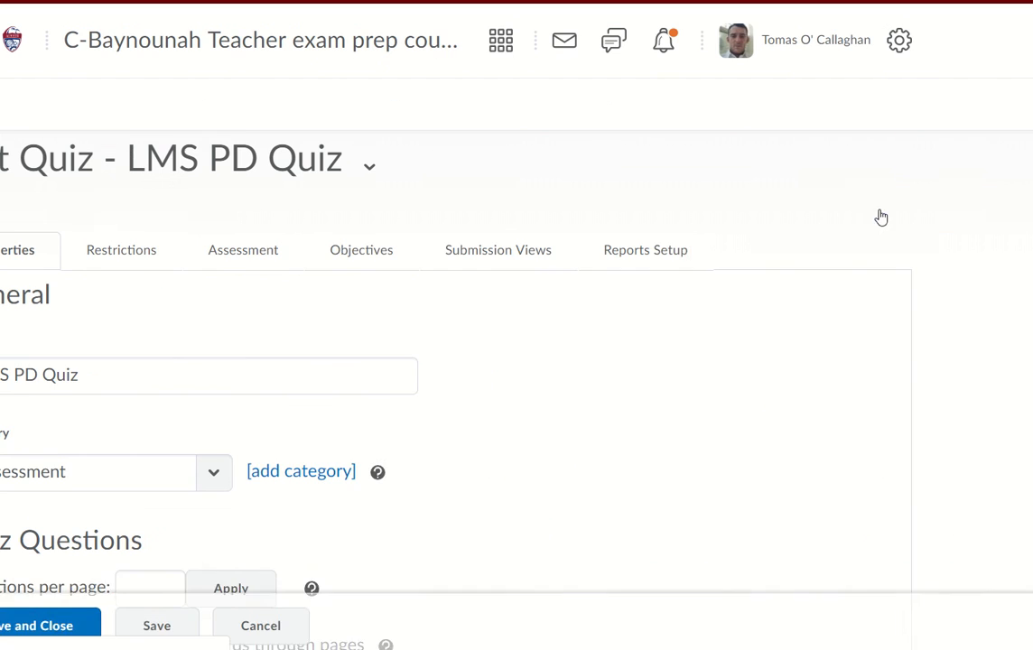